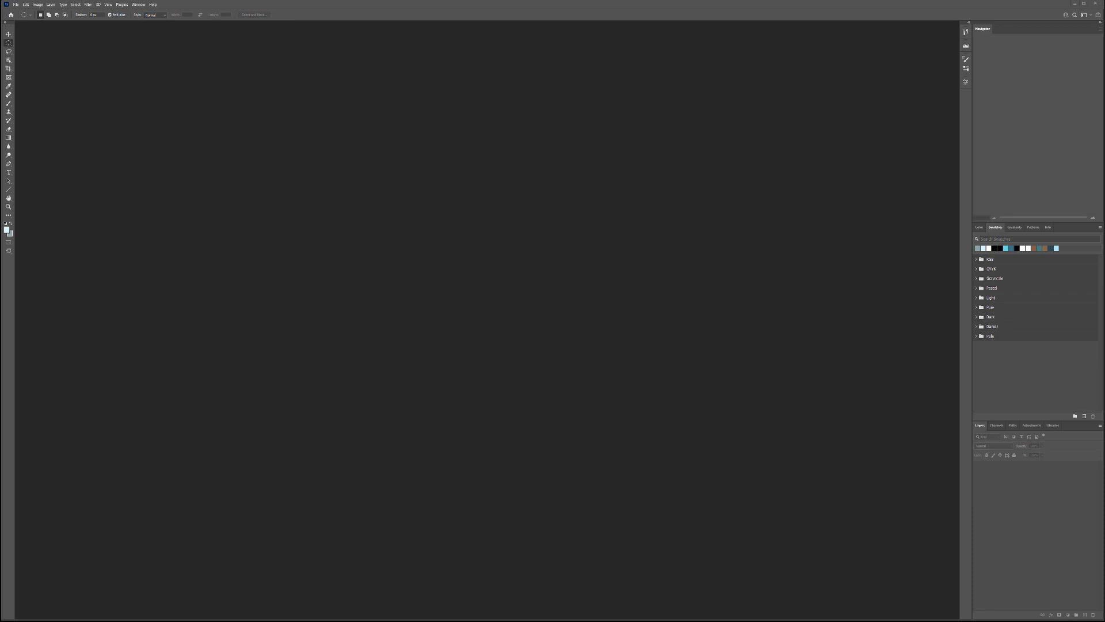
- Create a new 4000 by 4000 pixel document and clear all of its guides
left_click(16, 5)
left_click(23, 11)
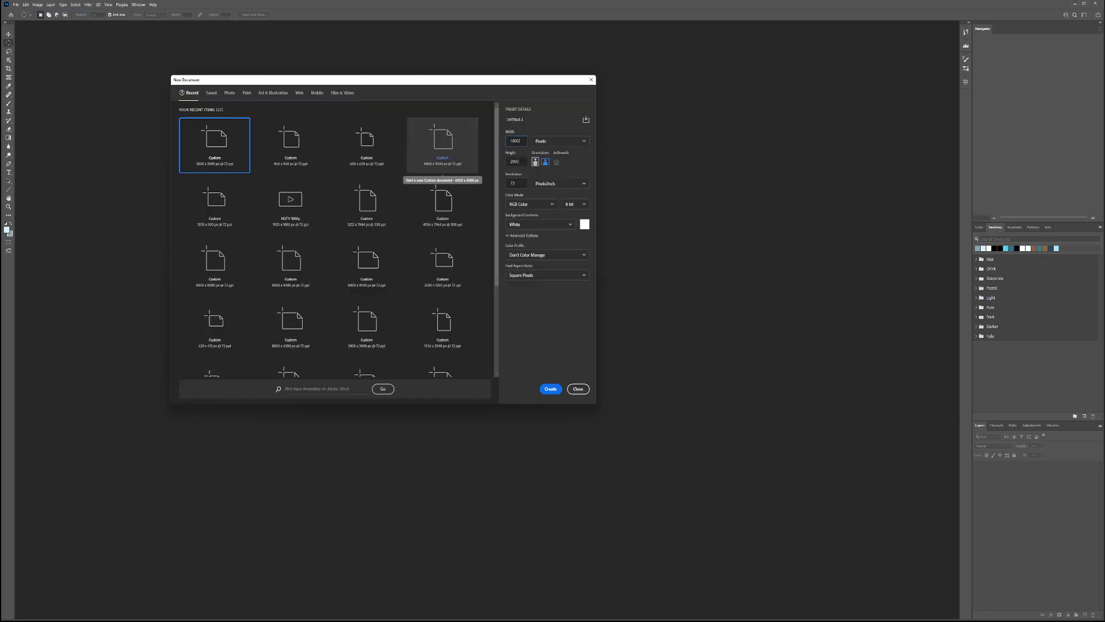
key("Tab")
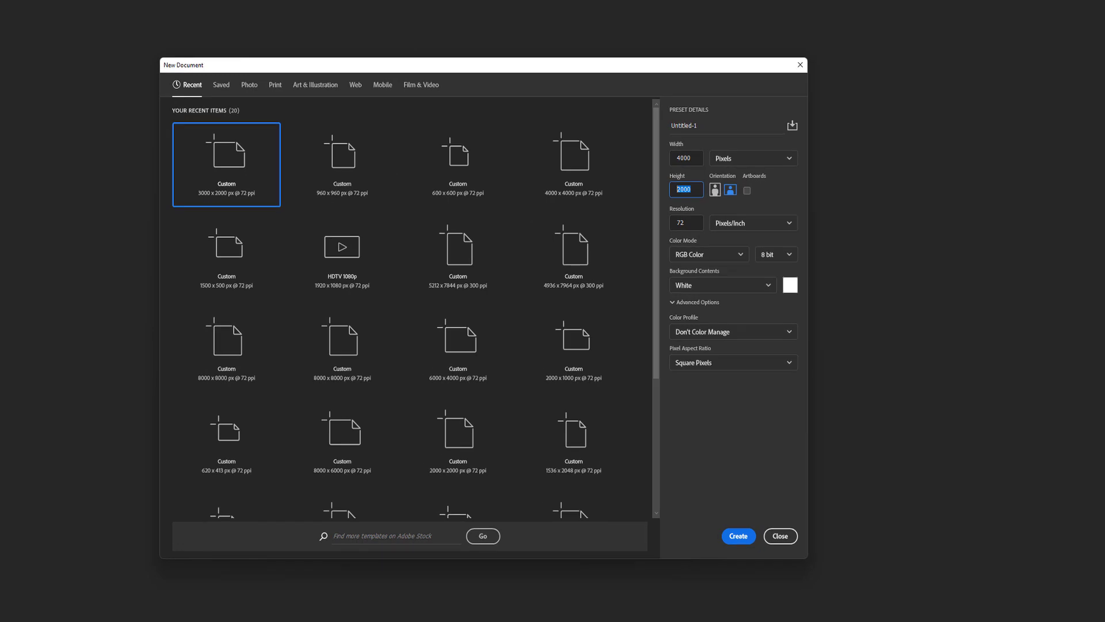
type("4000")
key("Return")
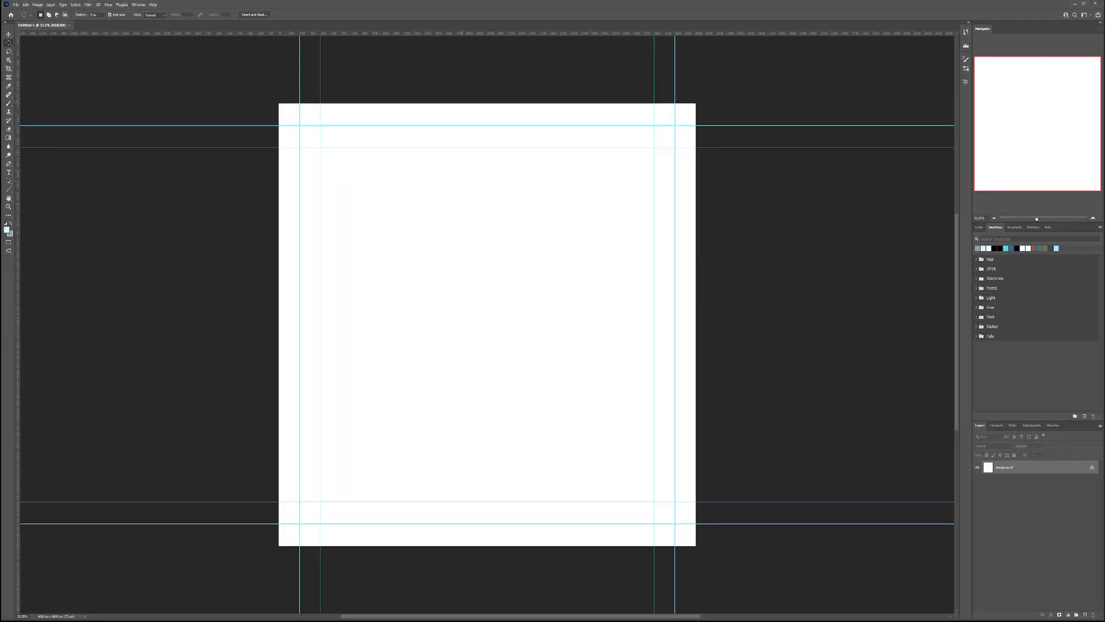
left_click(109, 5)
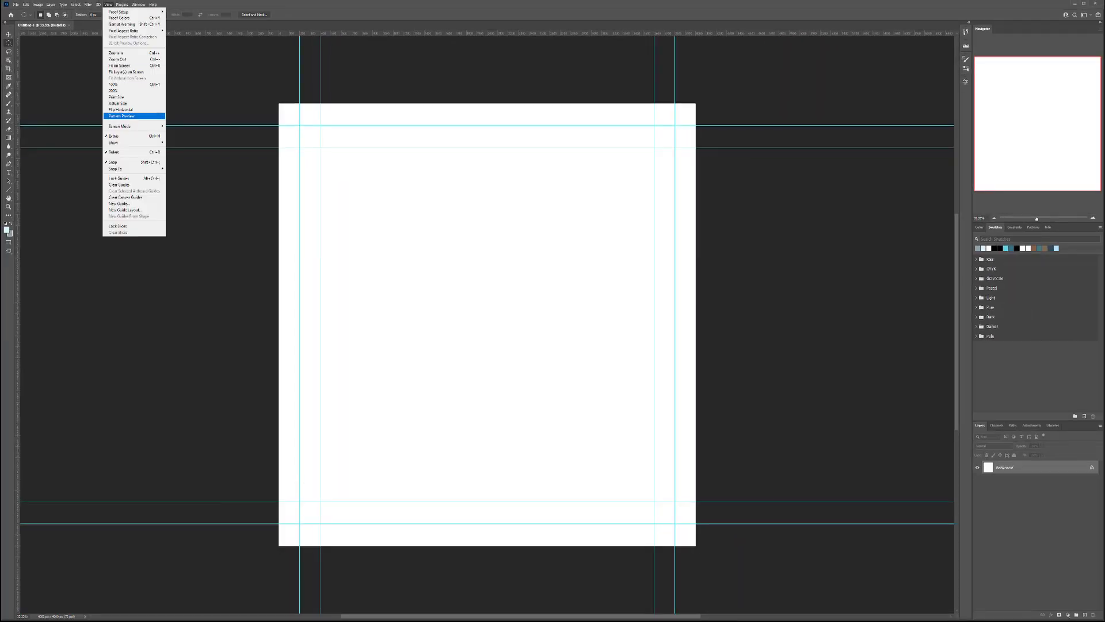
left_click(120, 185)
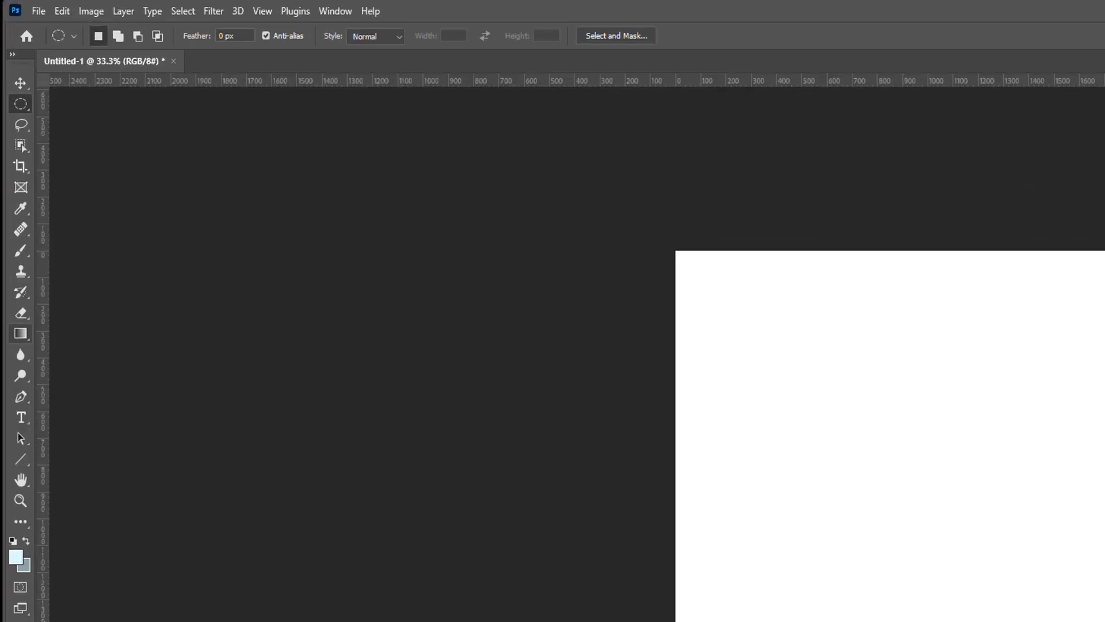
- Fill the background with a linear gradient from the Blue_07 preset, running vertically from lighter blue at the top to darker blue at the bottom
key("g")
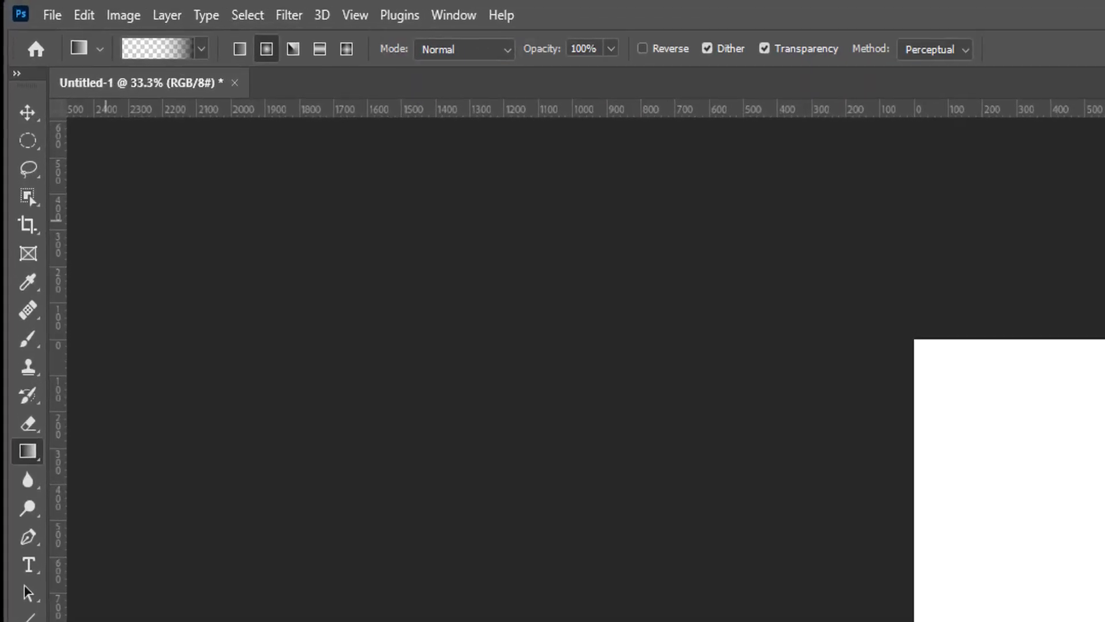
left_click(239, 49)
left_click(201, 49)
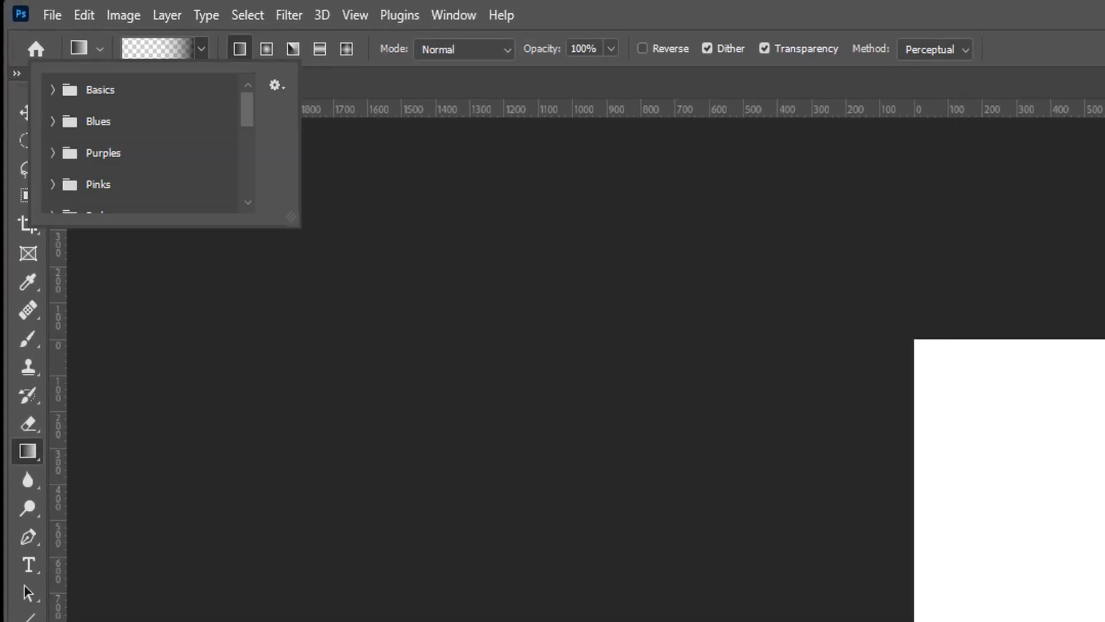
left_click(100, 89)
left_click(53, 122)
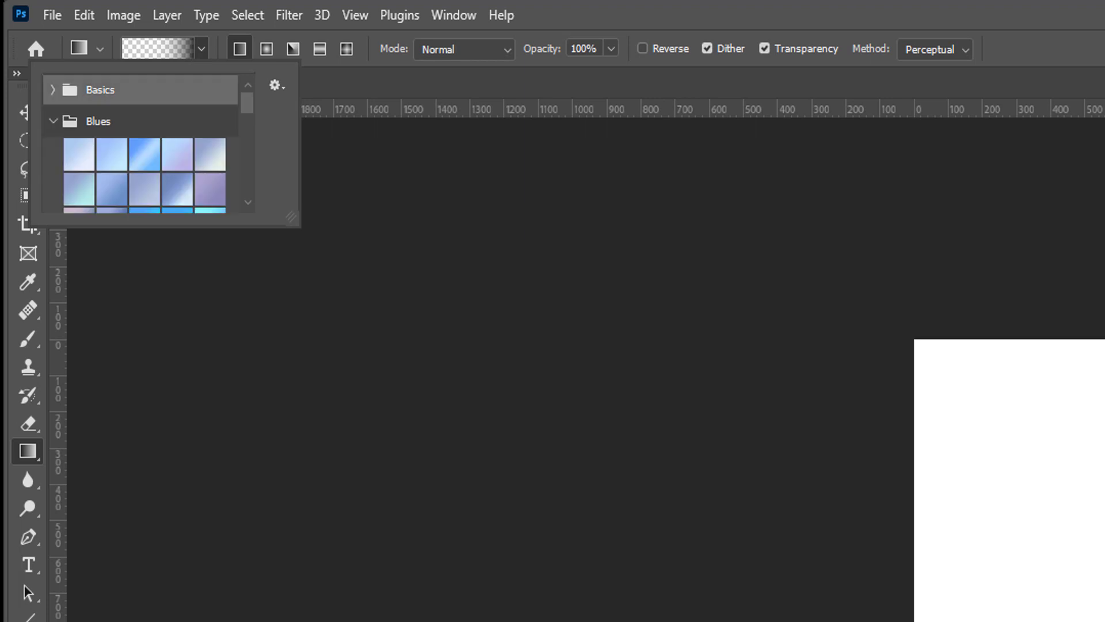
left_click(112, 189)
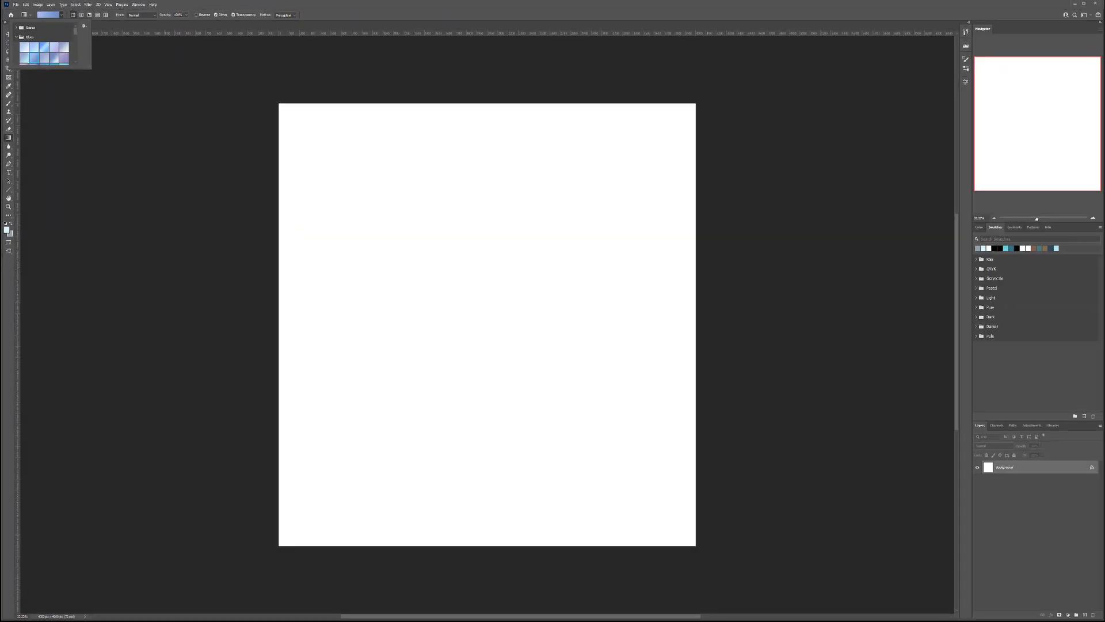
left_click_drag(491, 538, 493, 105)
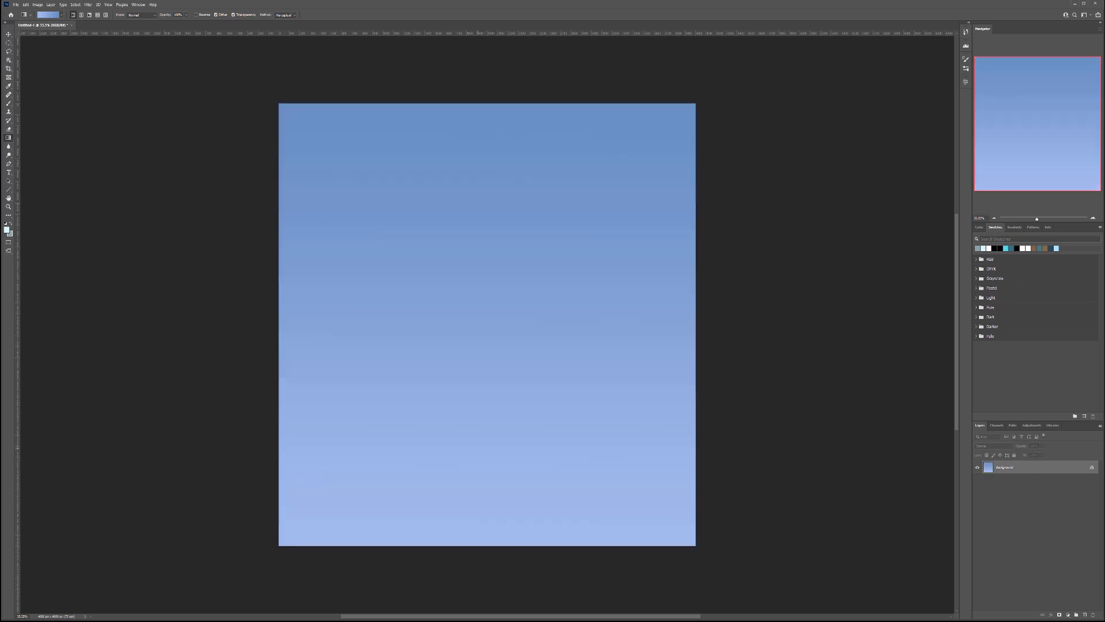
left_click_drag(480, 508, 488, 546)
left_click_drag(488, 105, 488, 541)
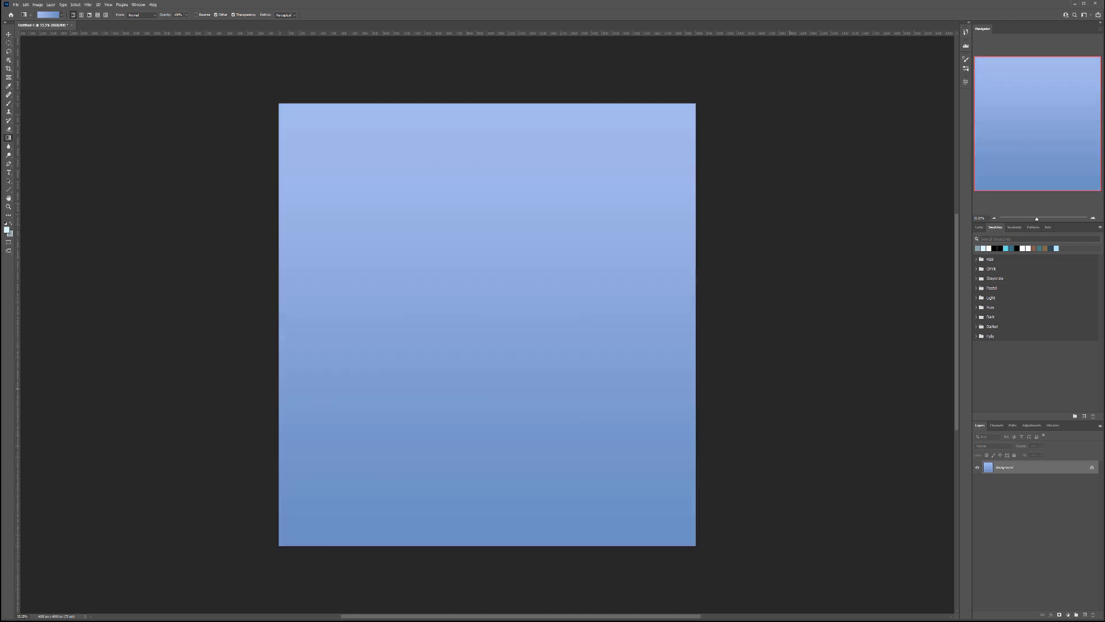
- Add a new layer and make a large circular selection centred on the canvas with the Elliptical Marquee tool
key("m")
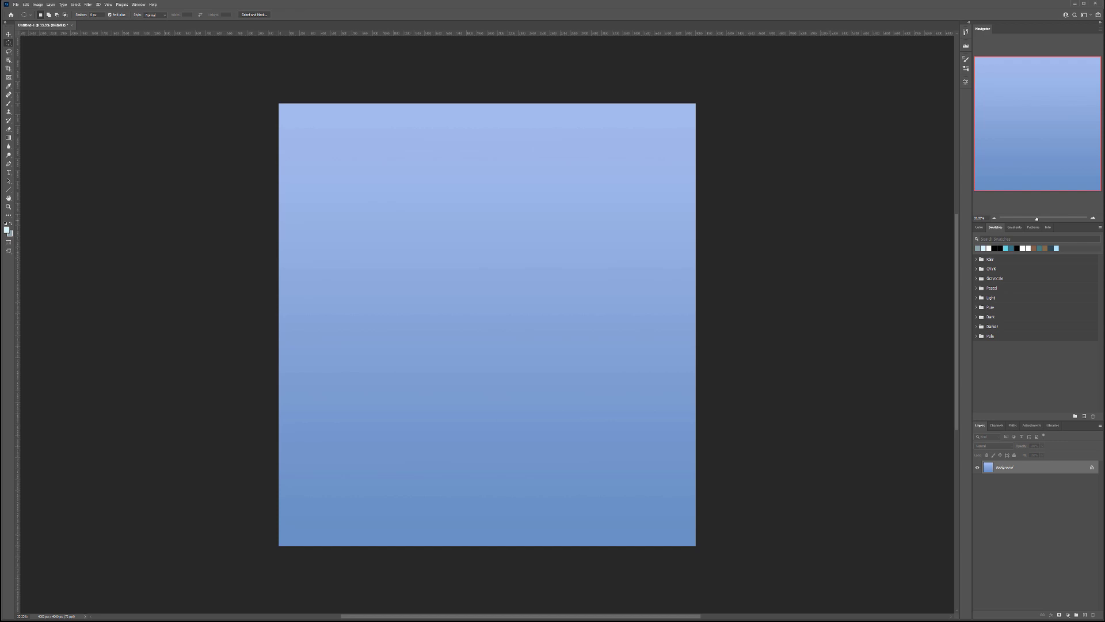
left_click(1085, 615)
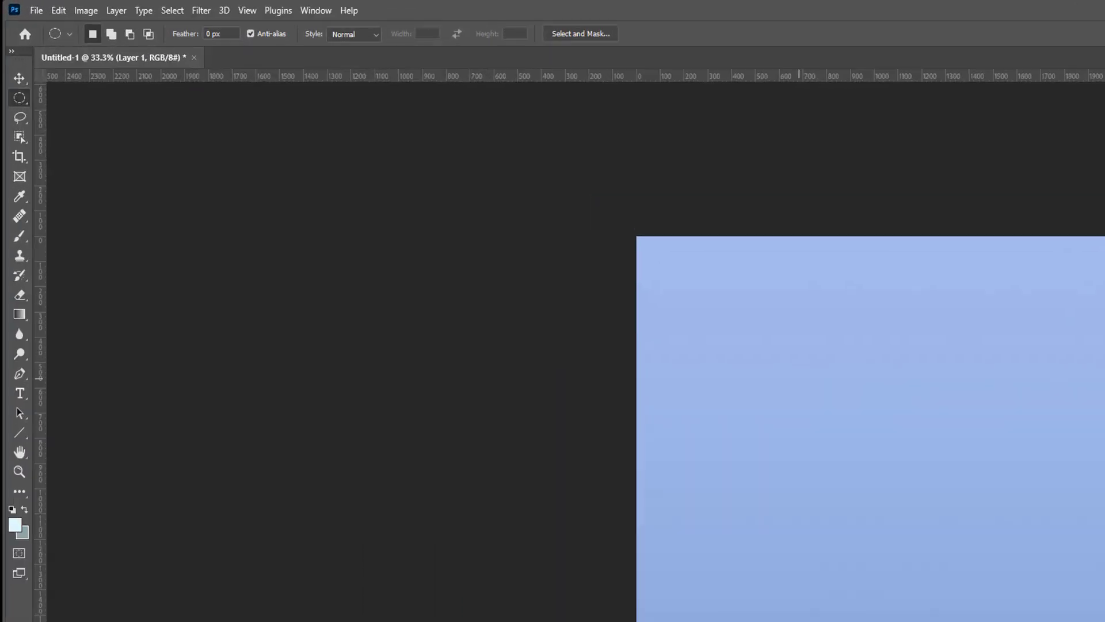
right_click(20, 98)
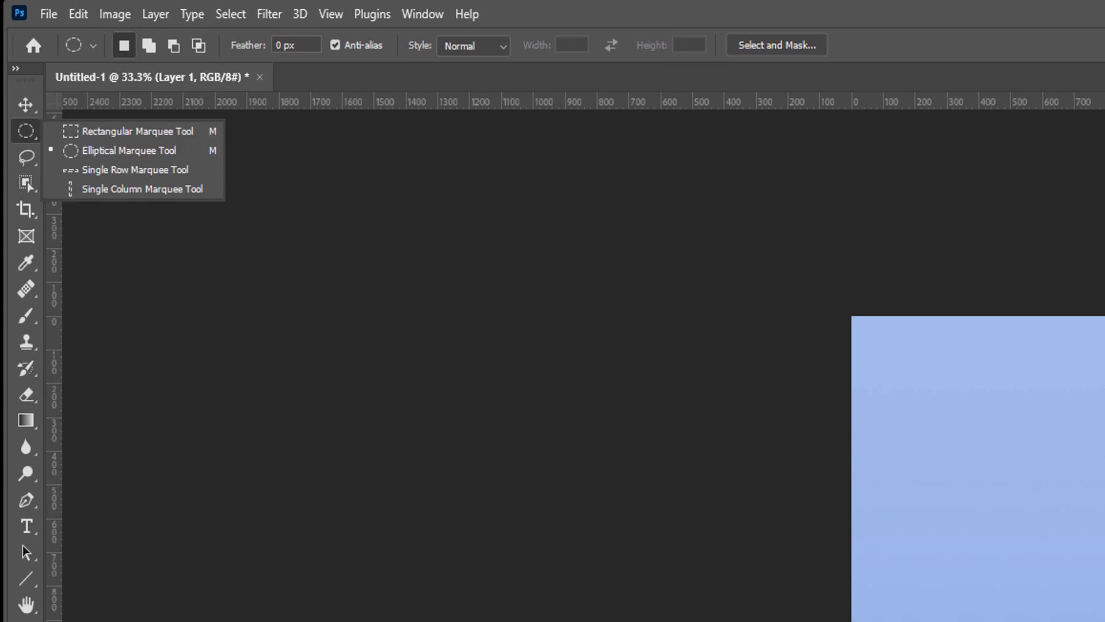
left_click(129, 151)
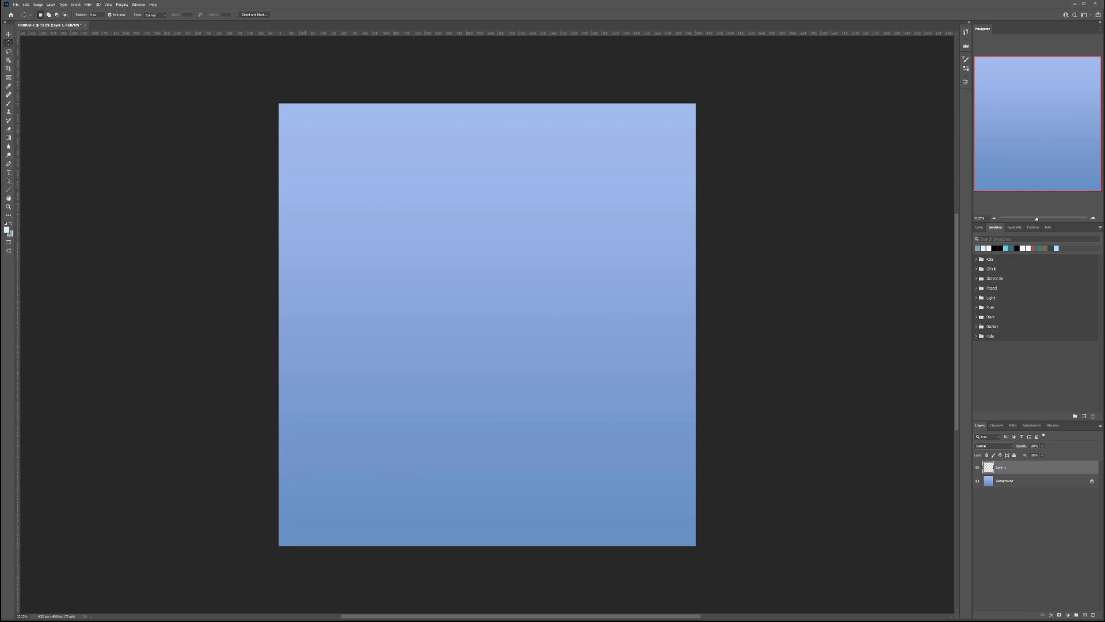
left_click_drag(305, 130, 687, 534)
mouse_move(524, 225)
left_mouse_down()
mouse_move(517, 208)
mouse_move(521, 218)
left_mouse_up()
- Base the gradient on Foreground to Transparent, with the starting opacity stop at 0% and the ending opacity stop at 100%
key("g")
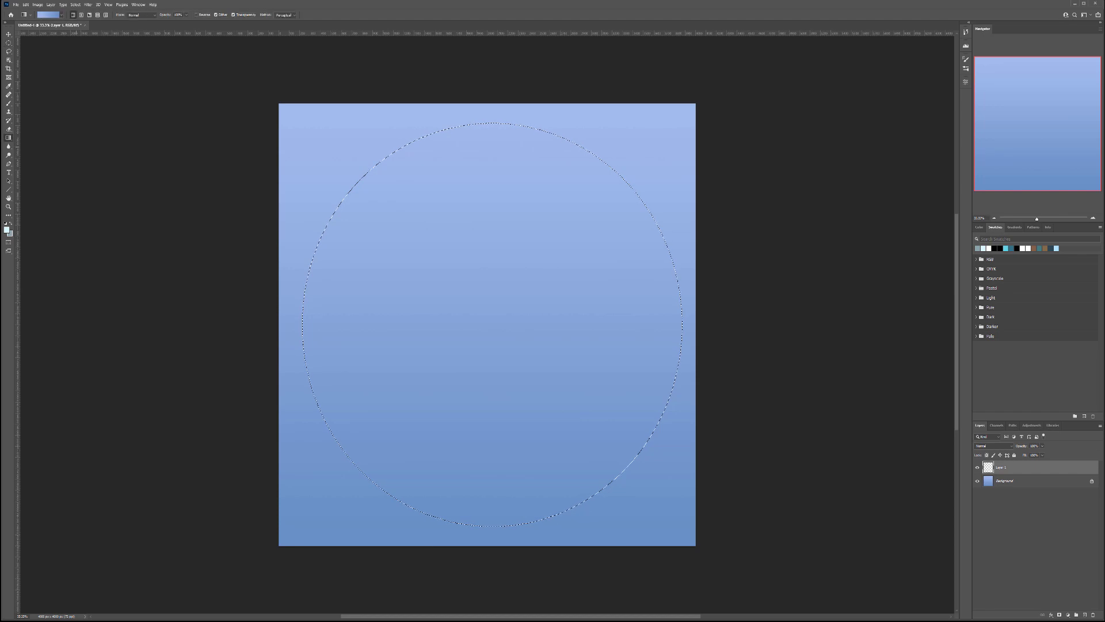
left_click(49, 15)
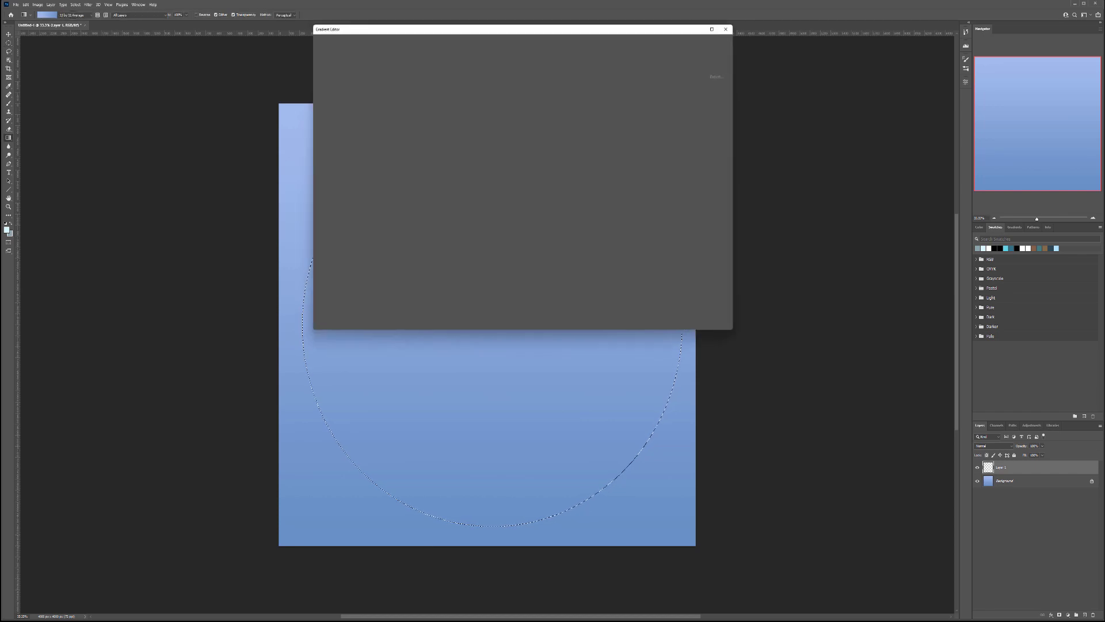
left_click(317, 46)
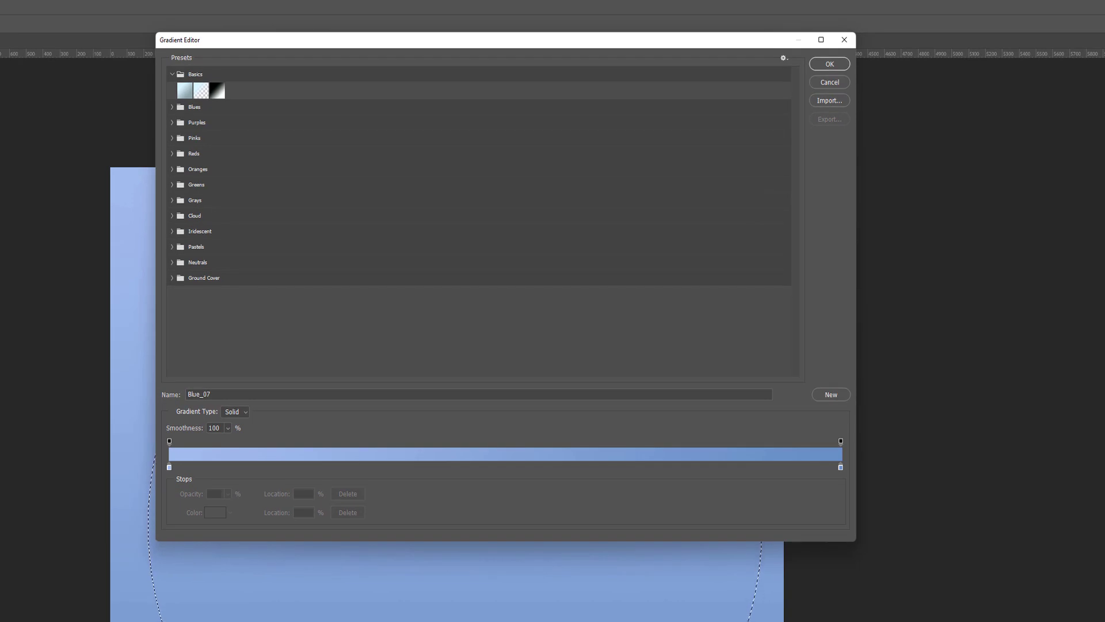
left_click(201, 91)
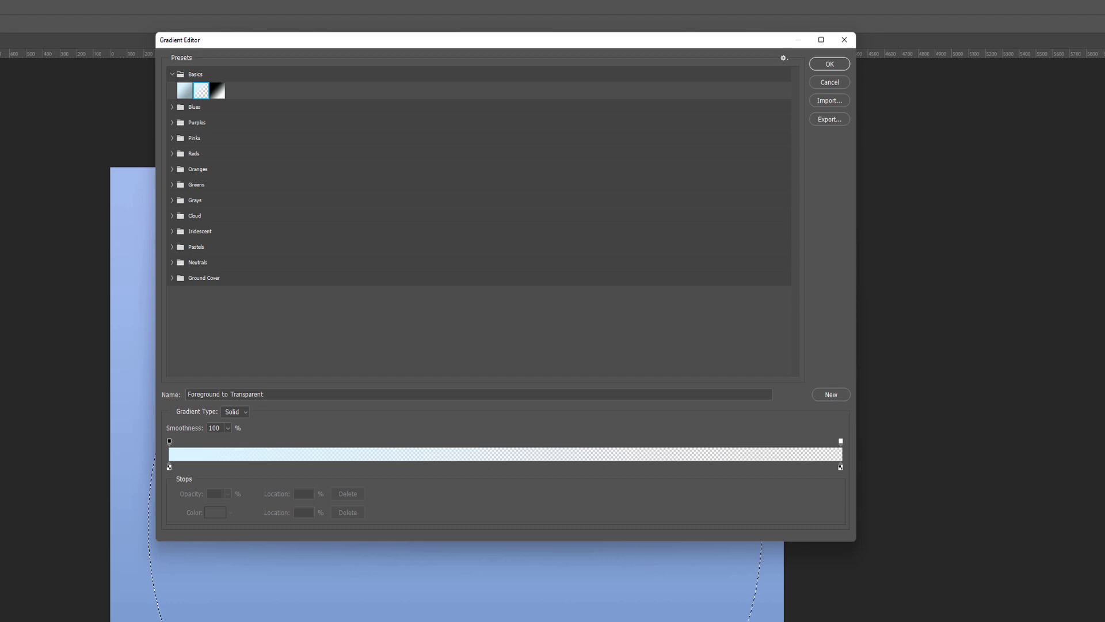
left_click(169, 441)
type("0")
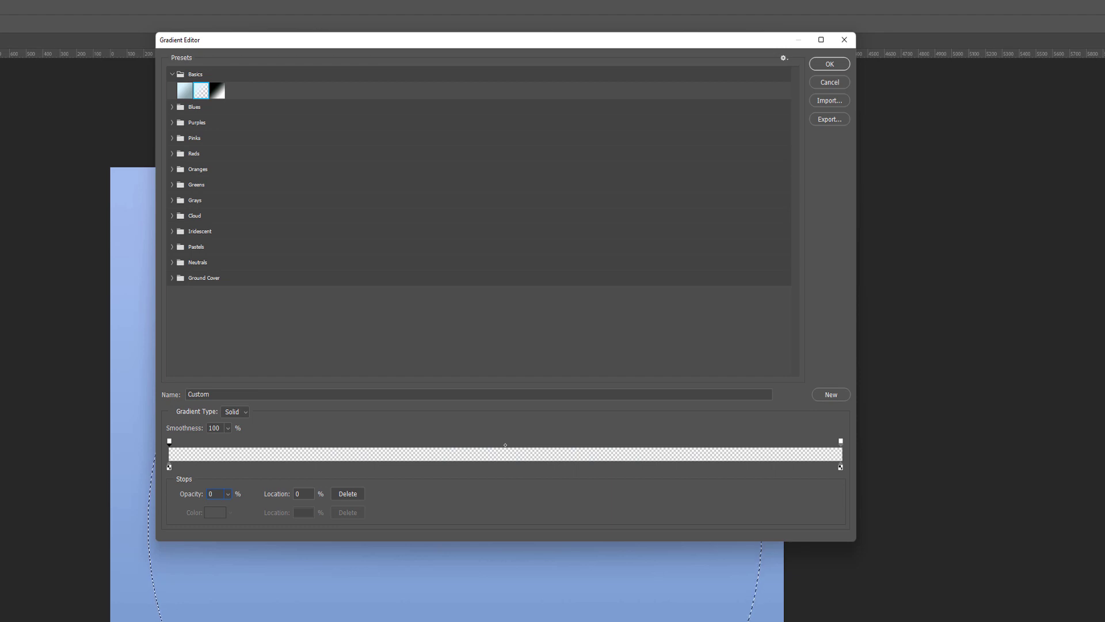
left_click(841, 441)
type("100")
- Set the gradient's end colour stop to black and accept the custom gradient
left_click(840, 467)
left_click(215, 512)
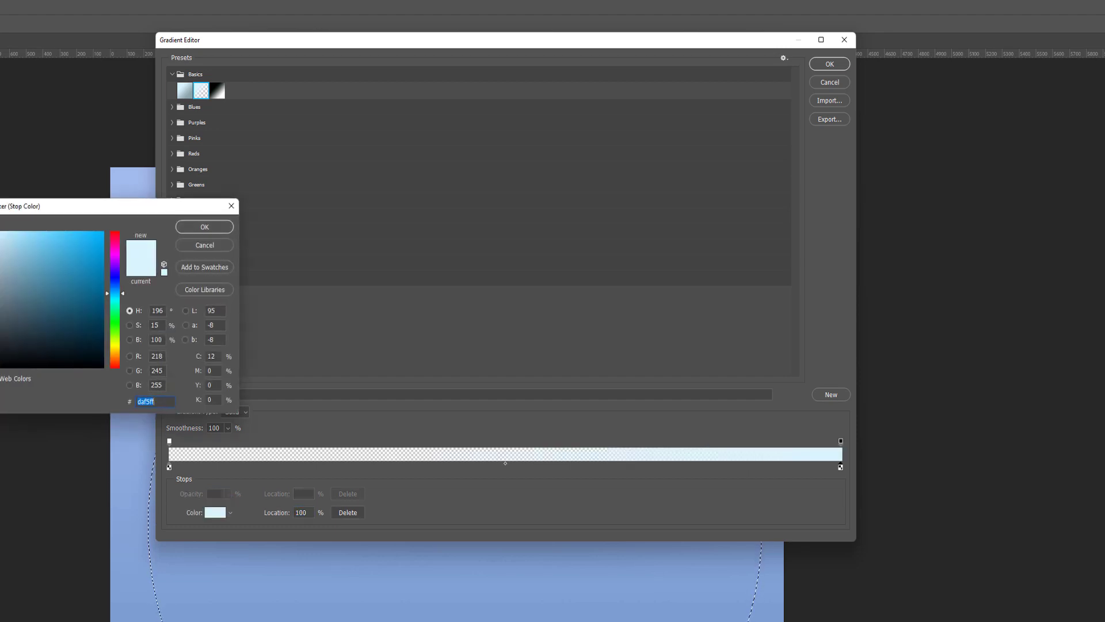
key("BackSpace")
key("Return")
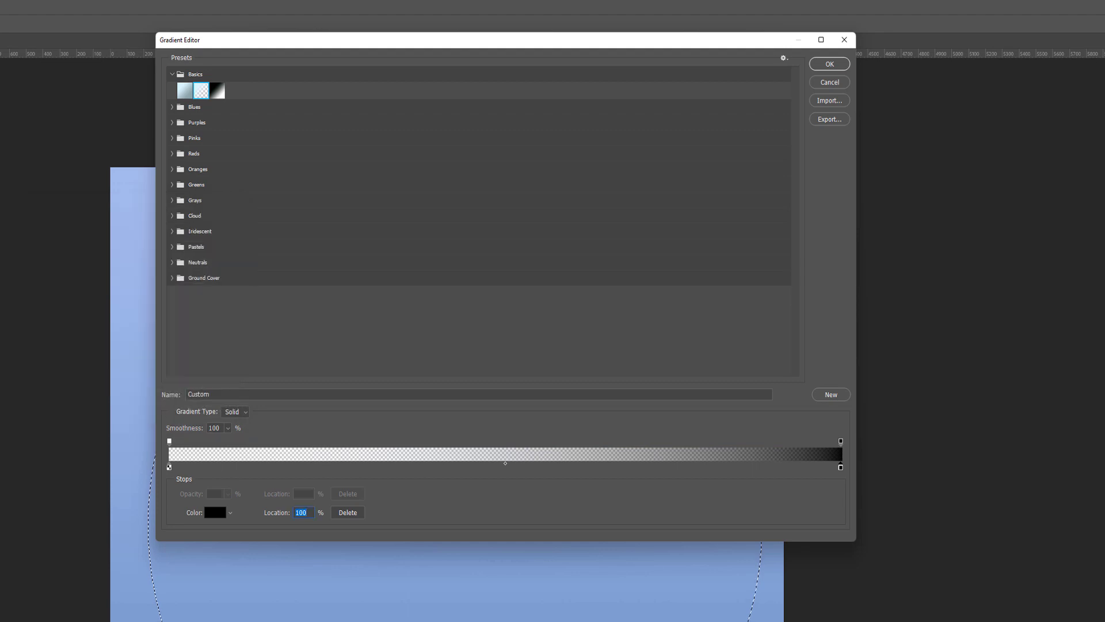
key("Return")
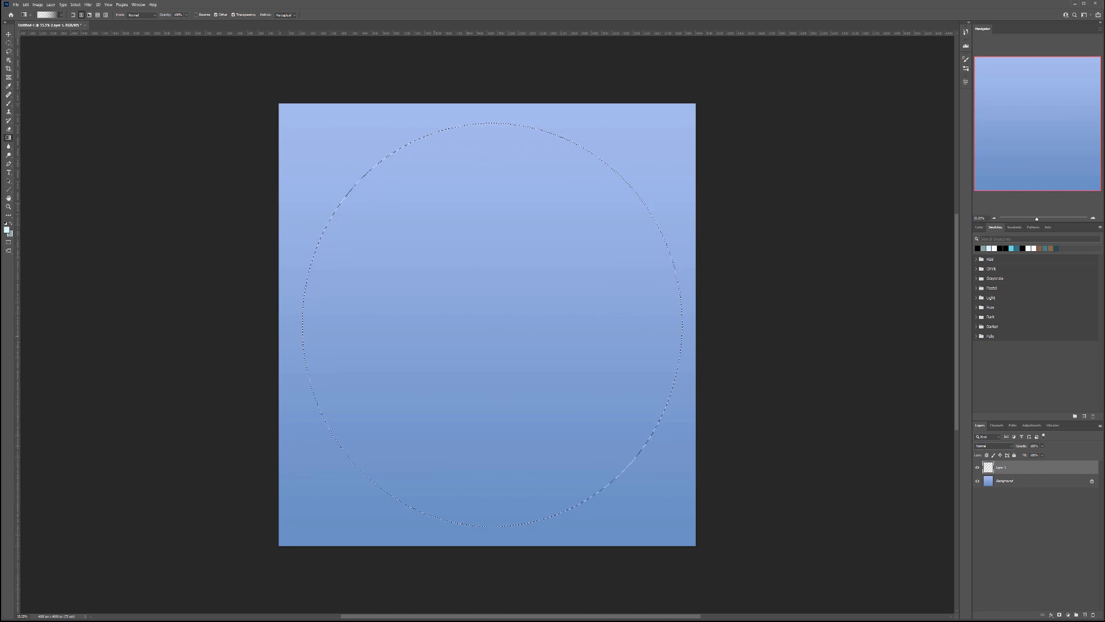
- Fill the circular selection with the radial gradient from its centre outward, giving a clear middle and evenly darkened edges
left_click_drag(650, 339, 682, 336)
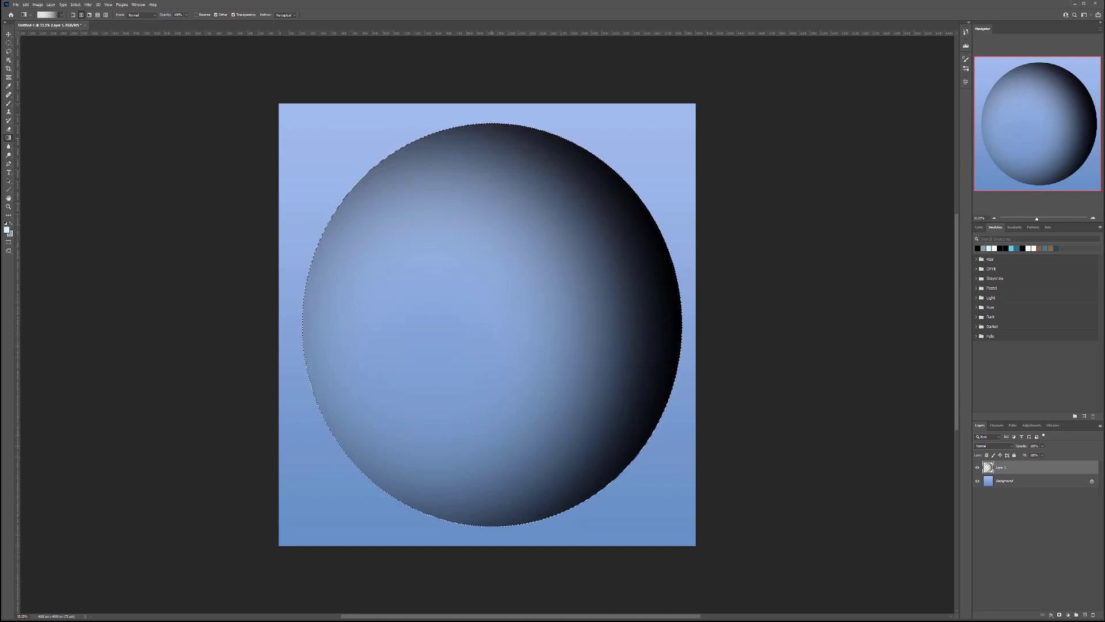
key("ctrl+z")
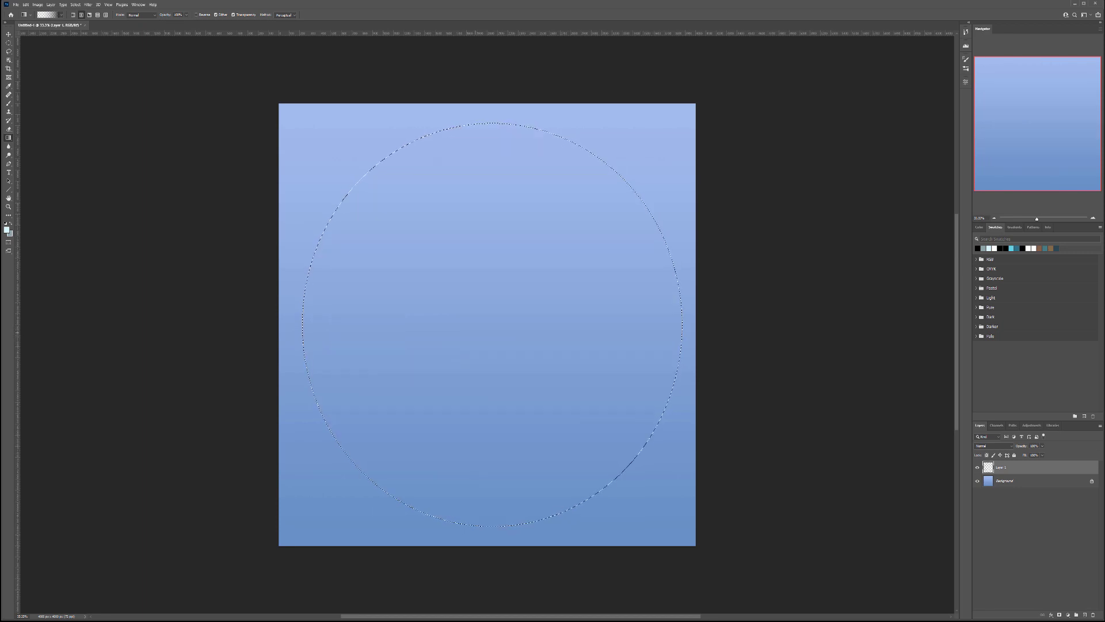
left_click_drag(478, 331, 558, 328)
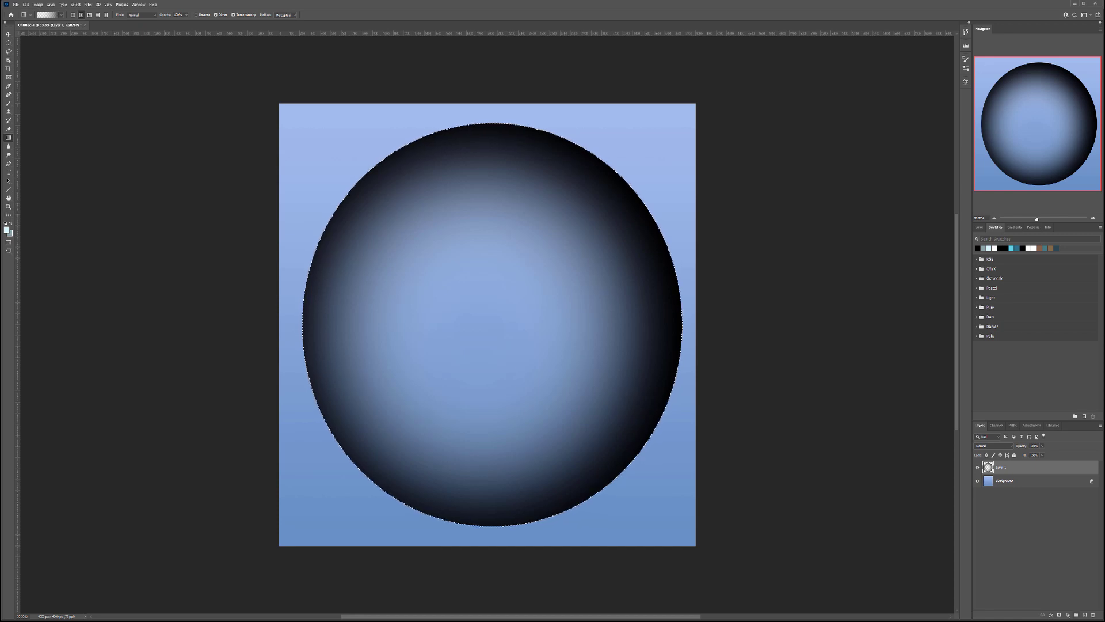
- Add another layer and paint a black spot in the upper right part of the circle with an 800 px Soft Round brush
key("ctrl+shift+alt+n")
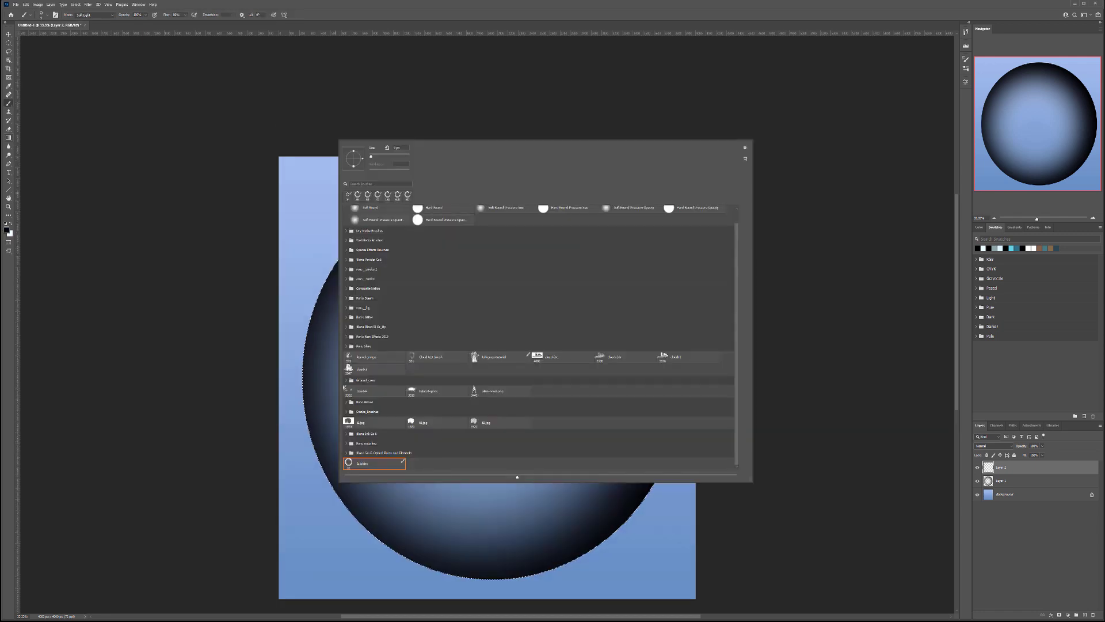
left_click(373, 209)
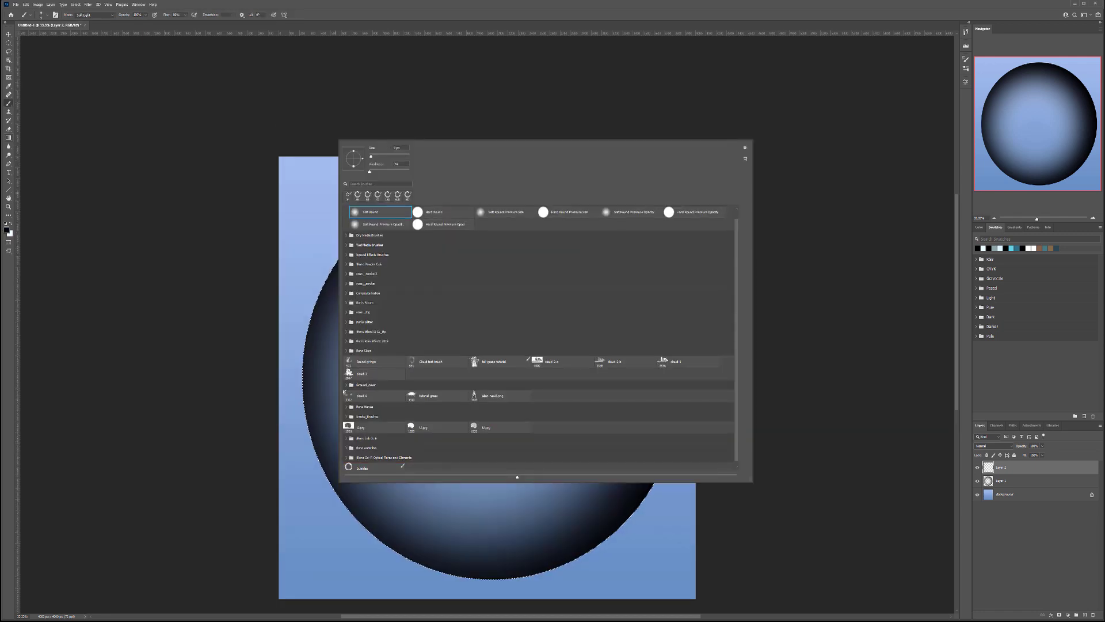
key("Return")
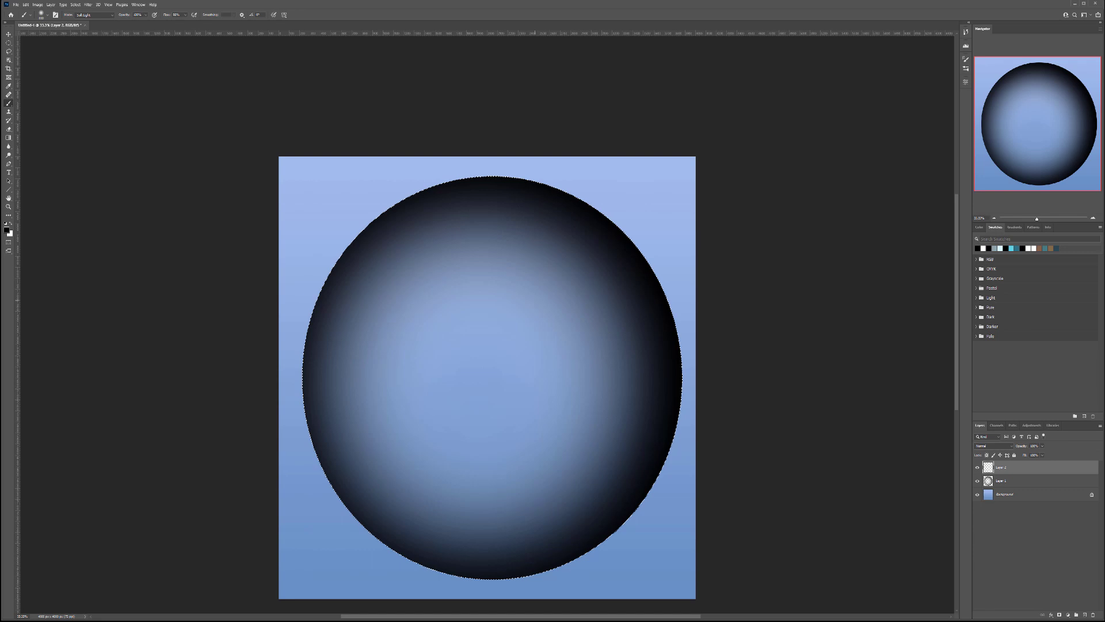
left_click(529, 306)
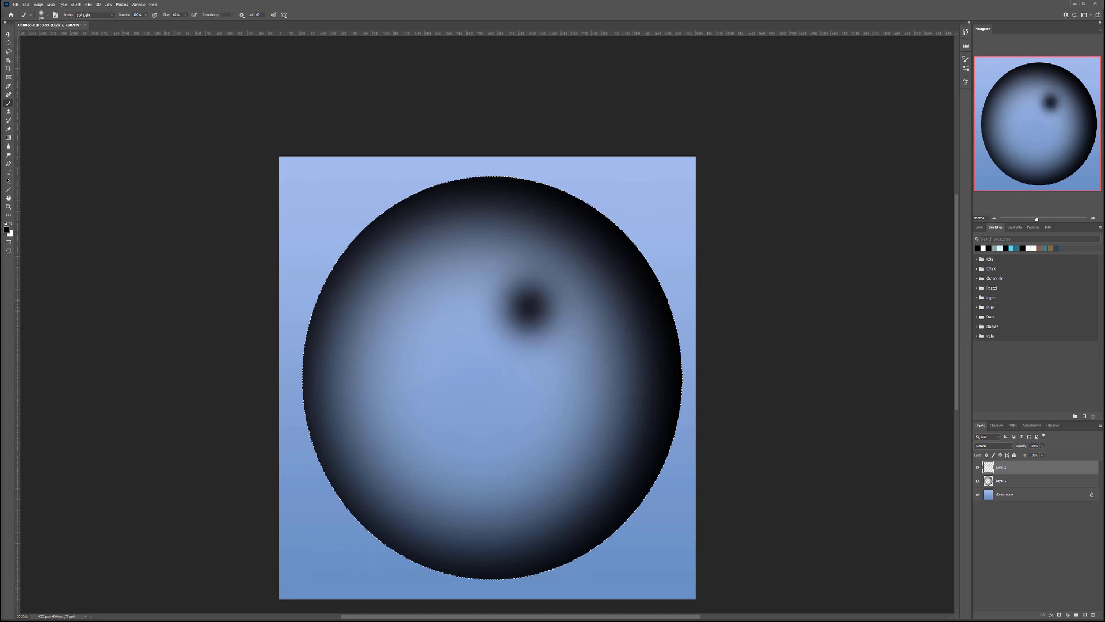
left_click(528, 306)
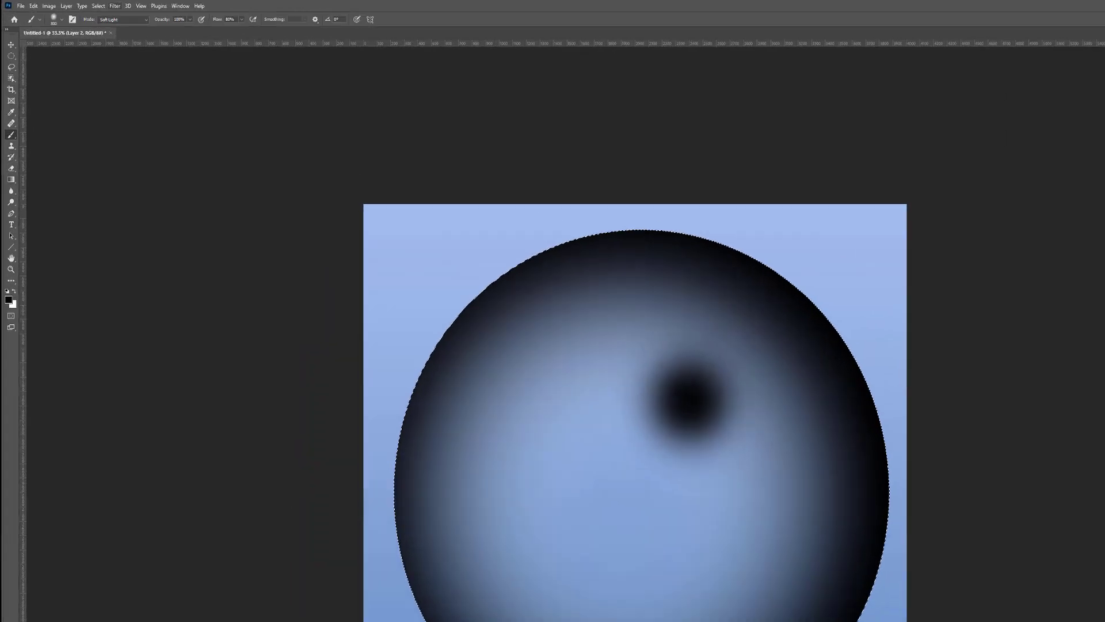
- Apply the Spherize filter twice in Normal mode to the black spot, bending it toward the sphere's upper right edge
left_click(88, 4)
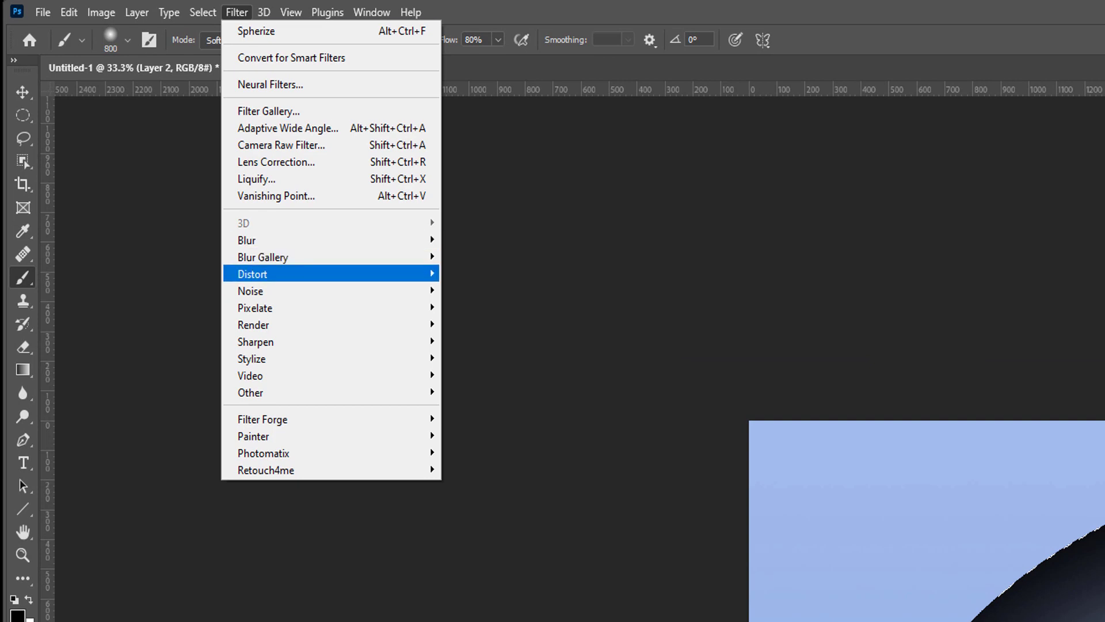
mouse_move(252, 274)
left_click(477, 358)
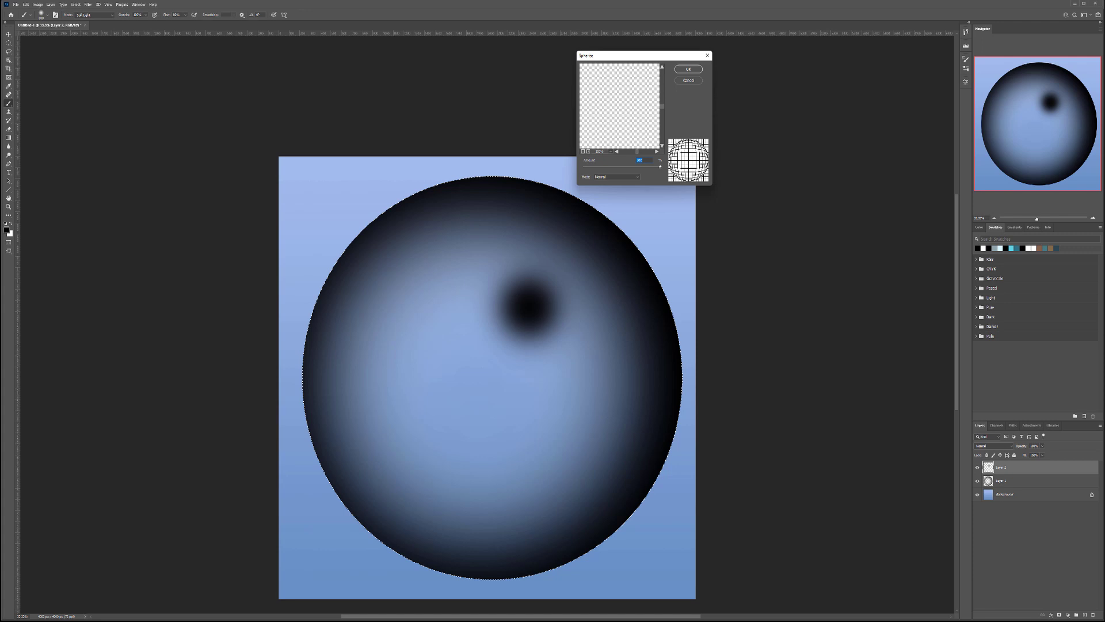
key("Return")
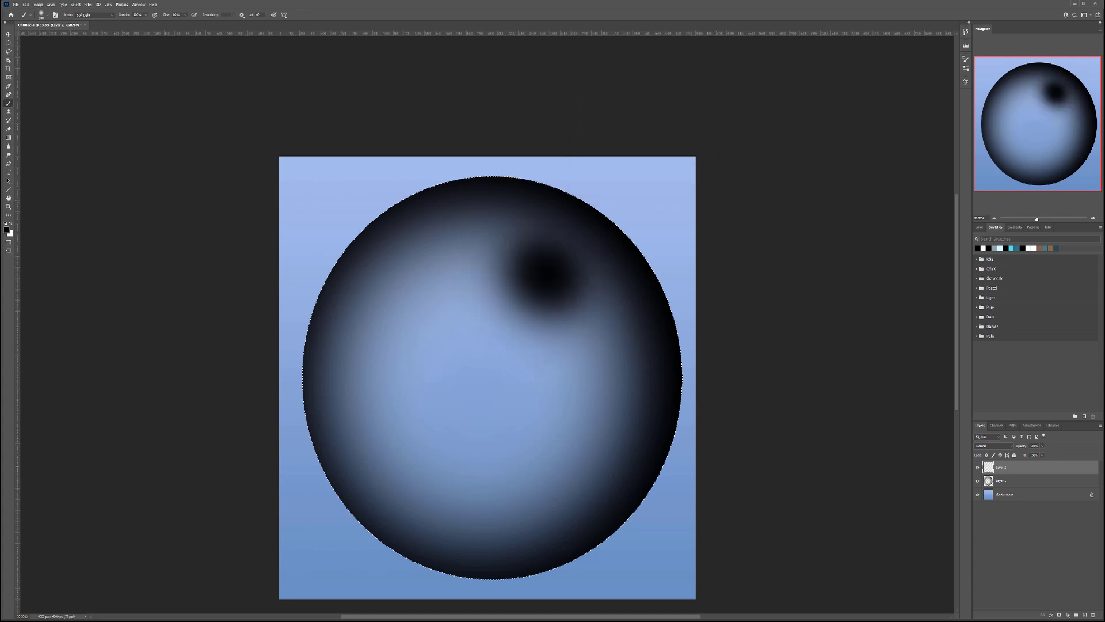
left_click(88, 5)
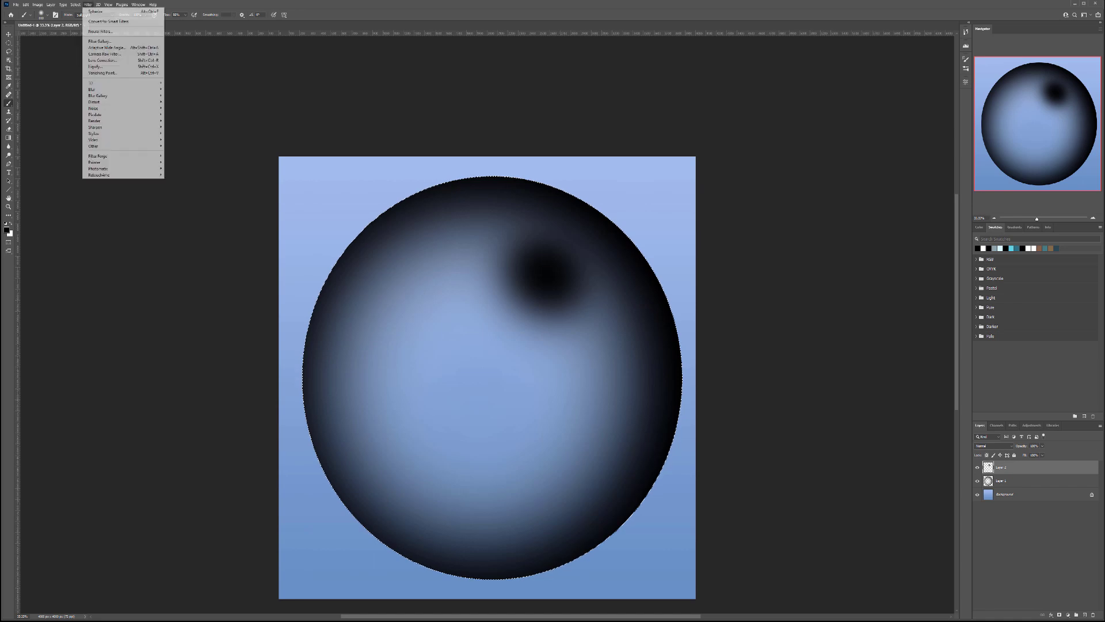
left_click(100, 13)
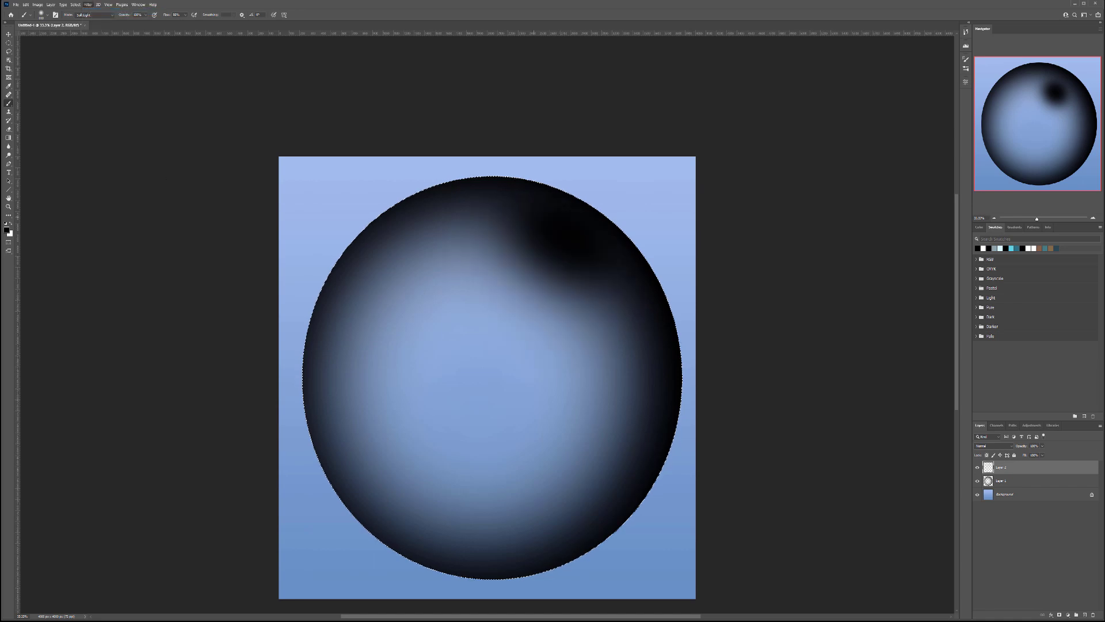
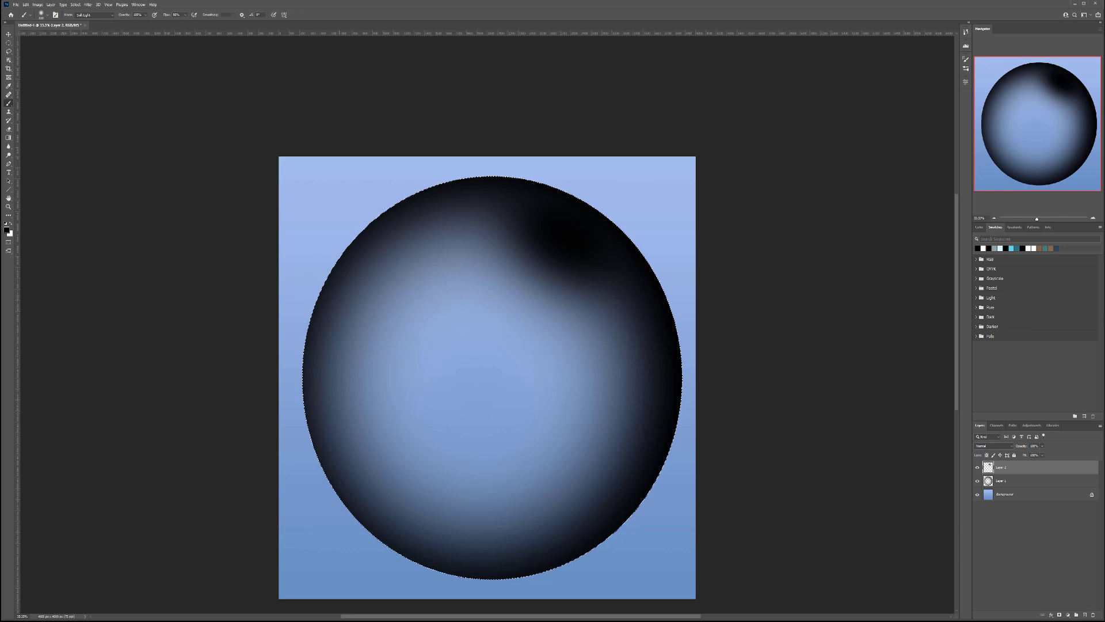
- Clear the circular selection and merge the spot layer with the radial gradient layer
key("v")
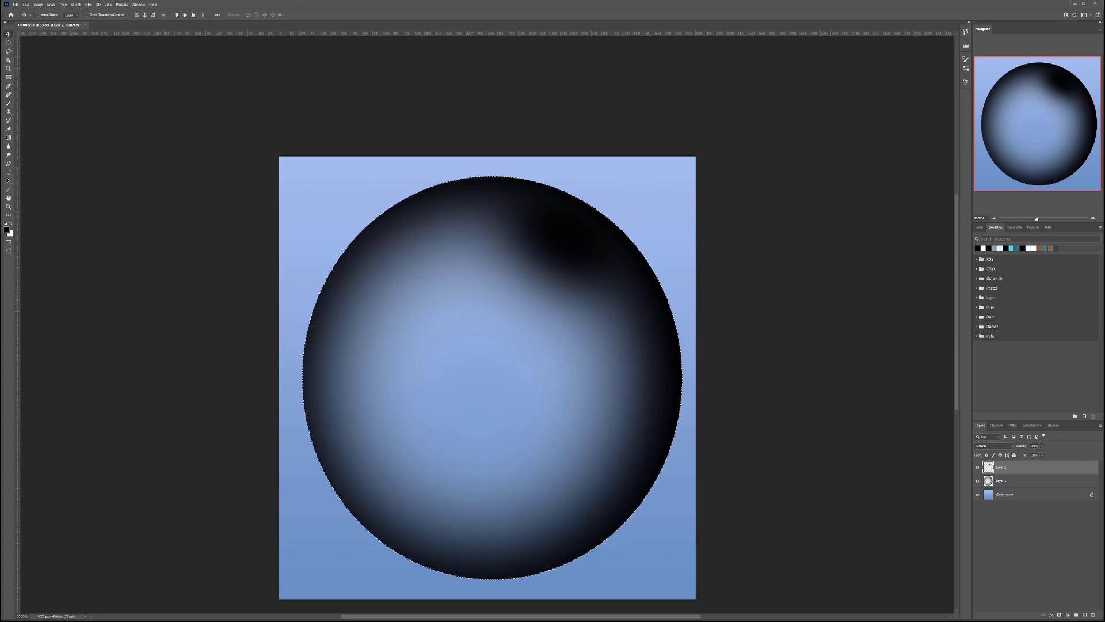
key("m")
key("ctrl+d")
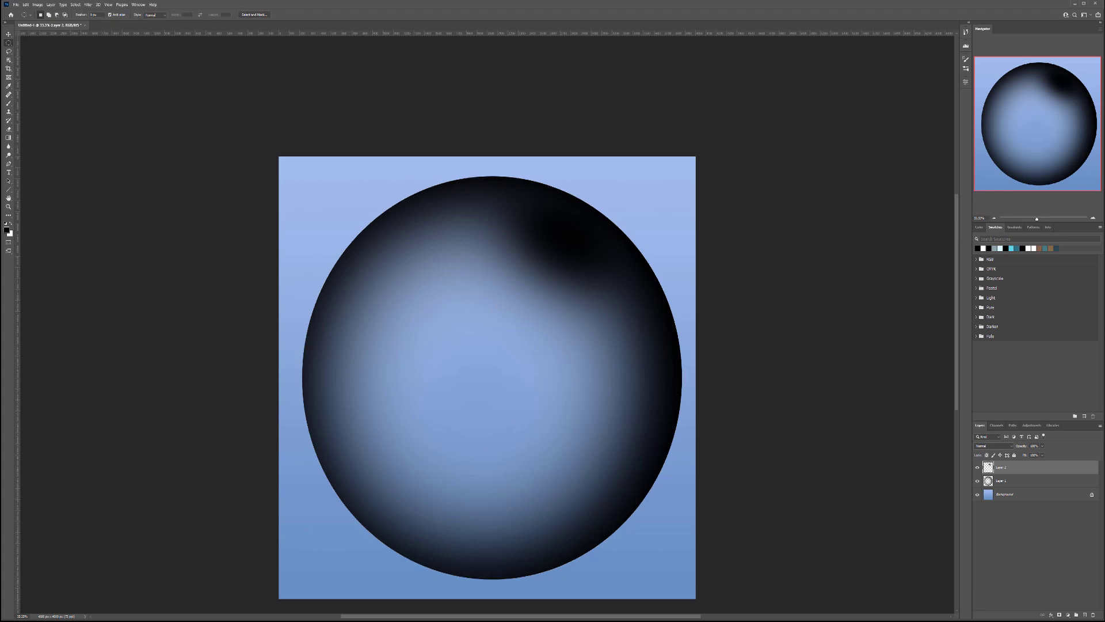
left_click(1014, 480, "shift")
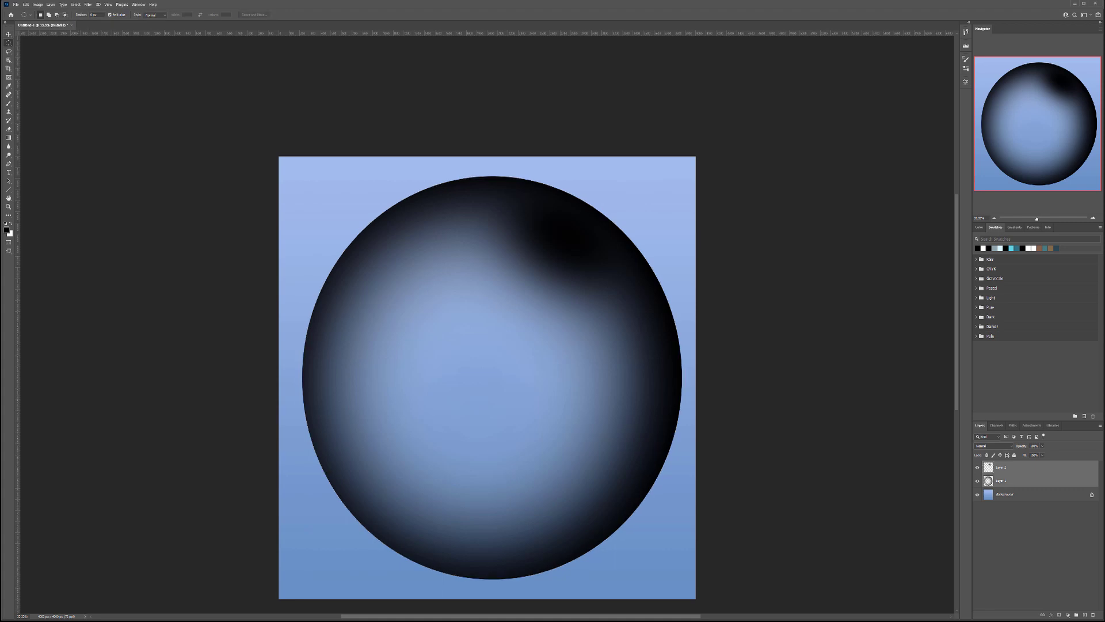
key("ctrl+e")
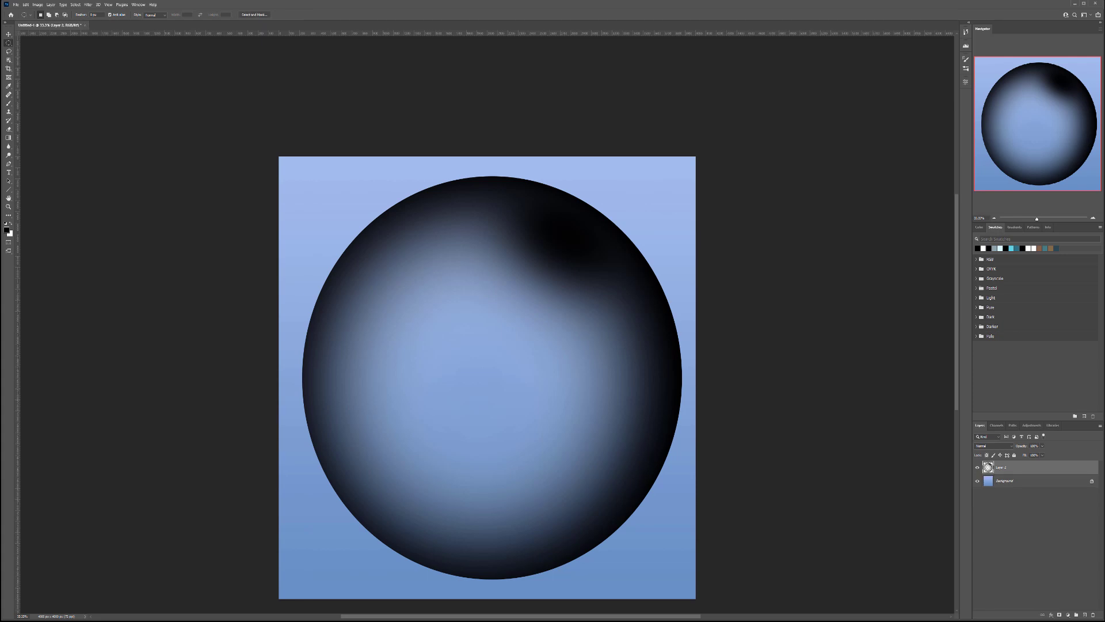
- Rename the merged sphere layer as brush
double_click(1001, 466)
type("L")
key("Return")
- Load the brush layer's outline as a selection and define a brush preset from it named Bubble
left_click(988, 468, "ctrl")
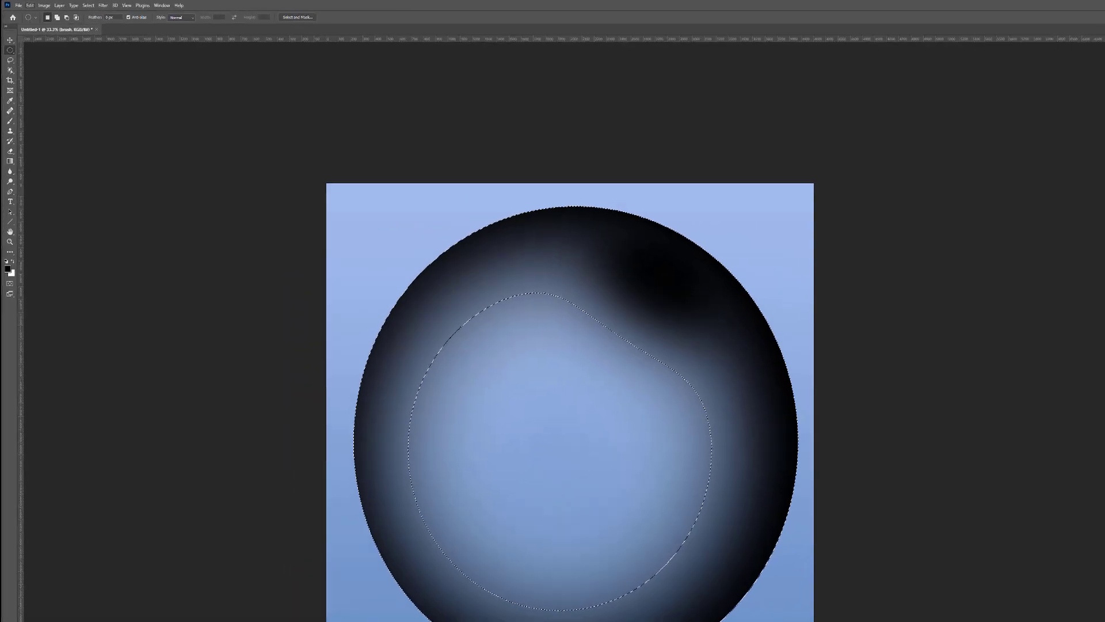
left_click(26, 4)
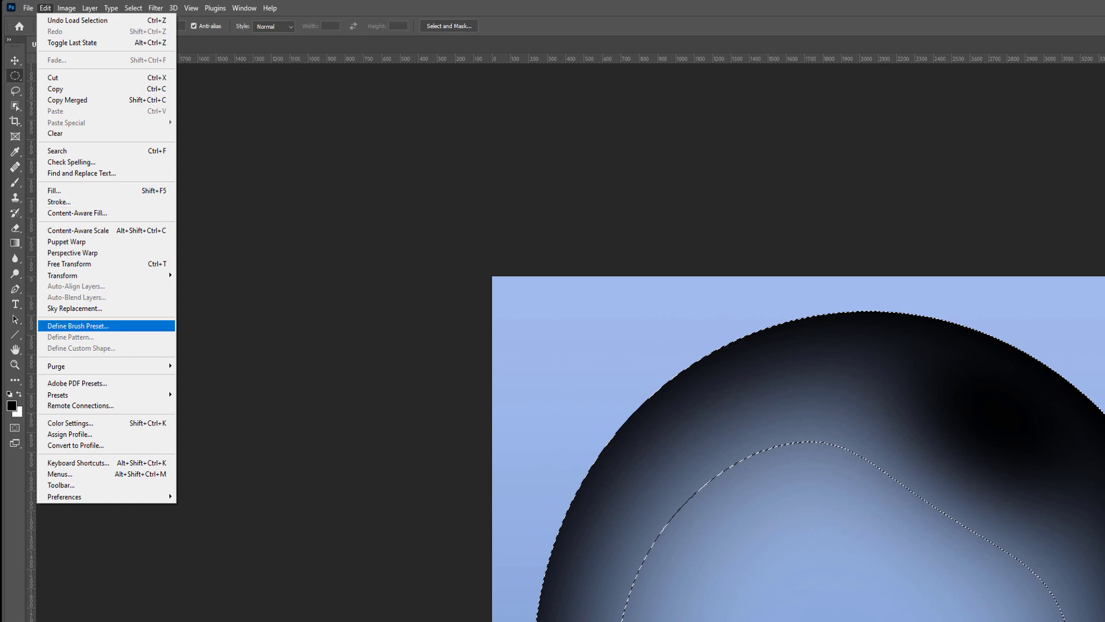
left_click(78, 326)
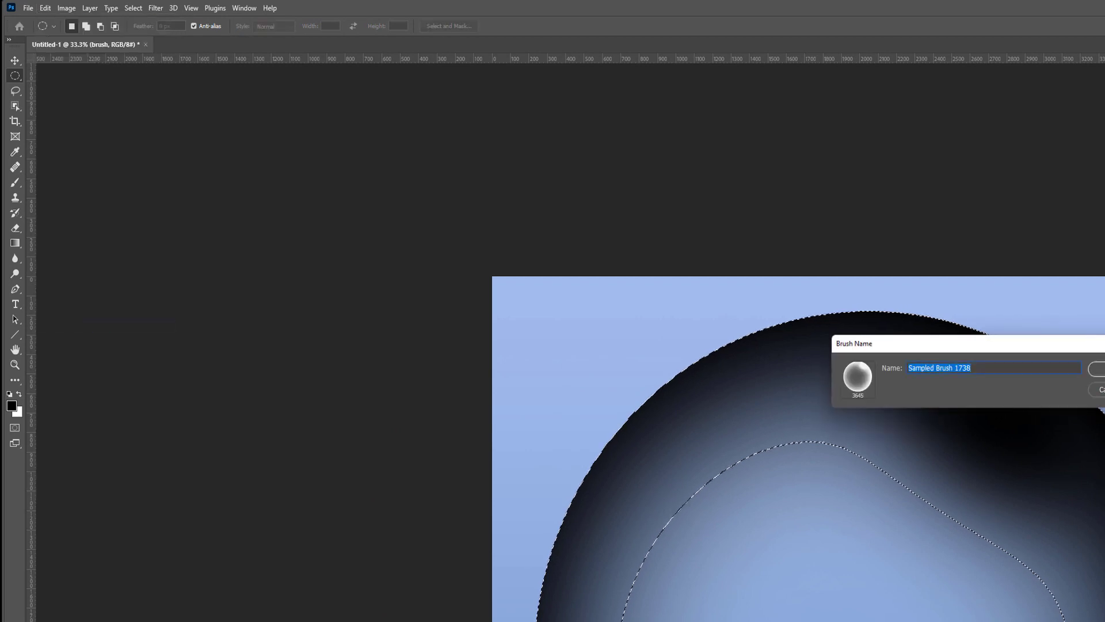
type("Bubble")
key("Return")
key("Return")
- Deselect and hide the brush layer, then add a new layer with white as the Brush tool's foreground colour
key("b")
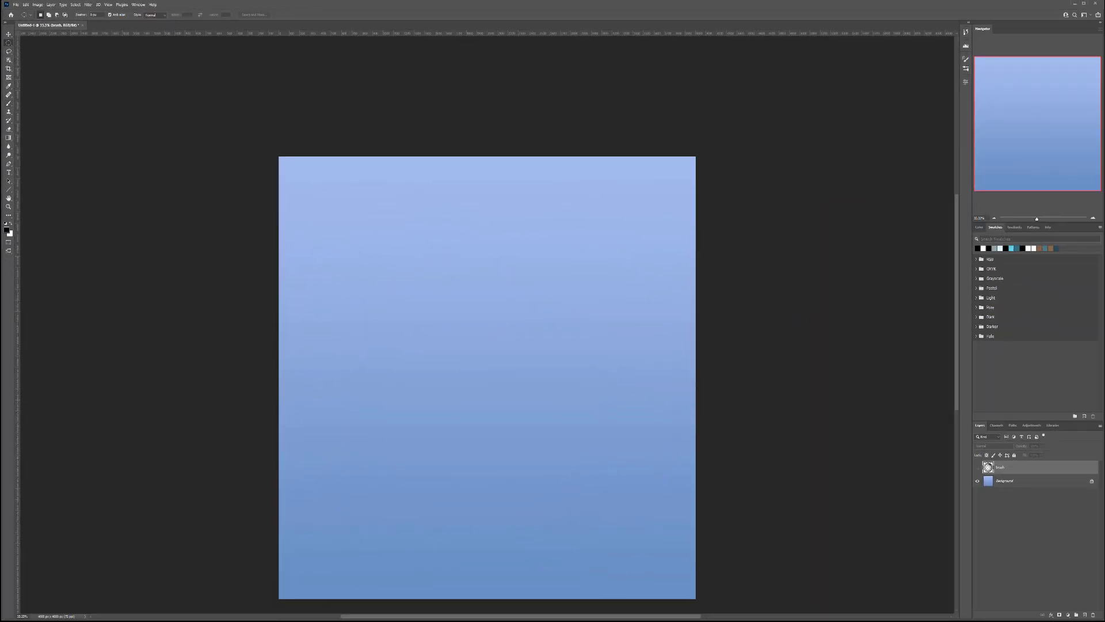
key("x")
key("b")
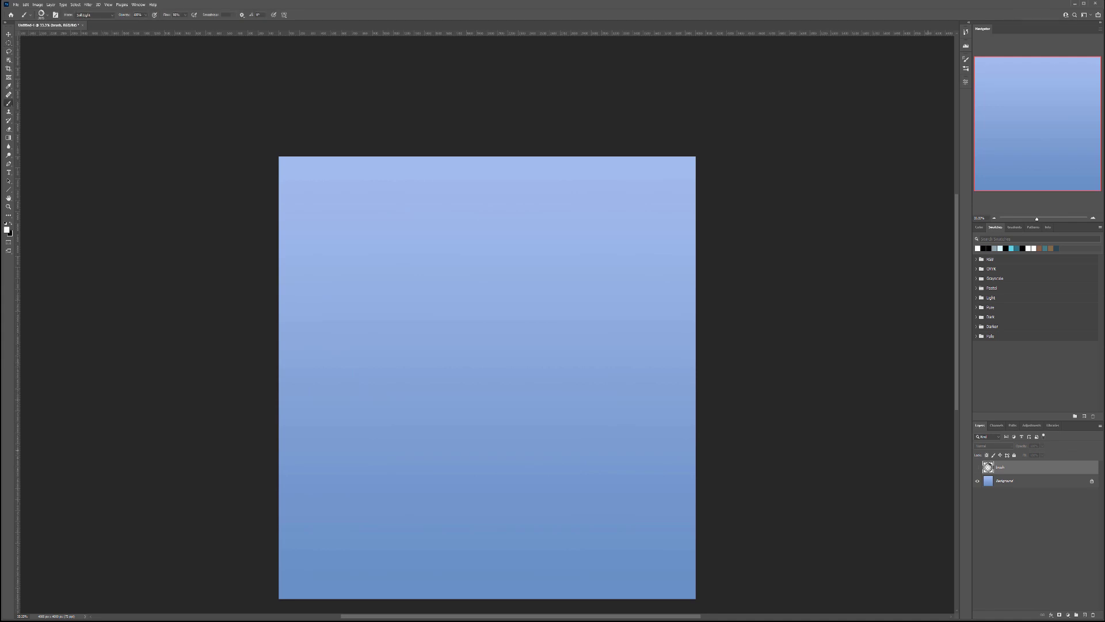
left_click(1085, 615)
- Test the Bubble brush with one full-size white stamp and a smaller stroke up the canvas, undoing both
left_click(486, 377)
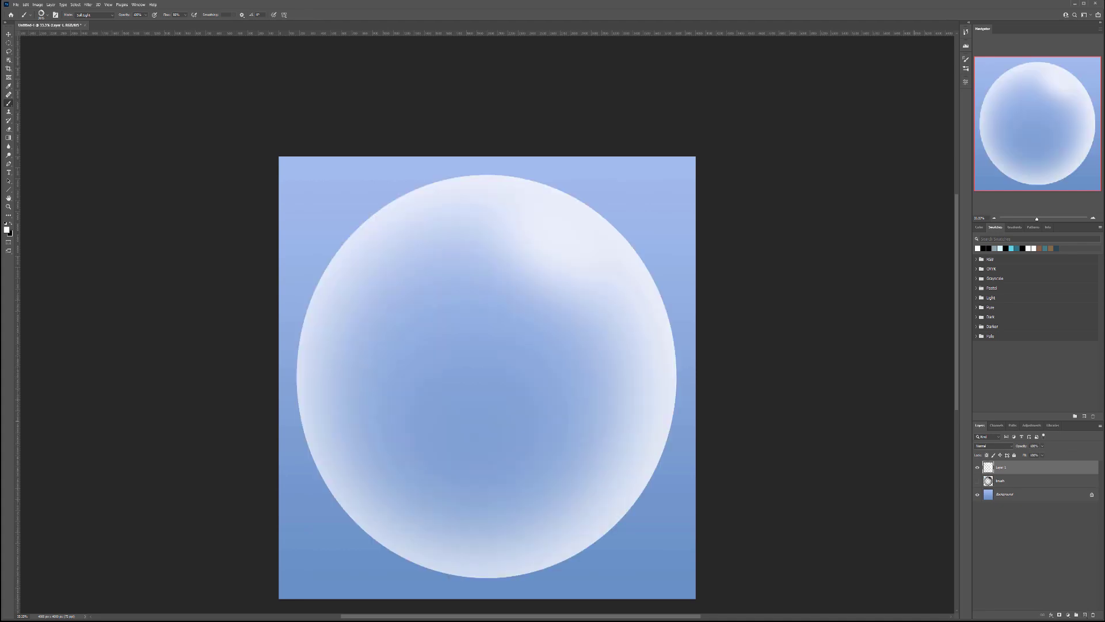
key("ctrl+z")
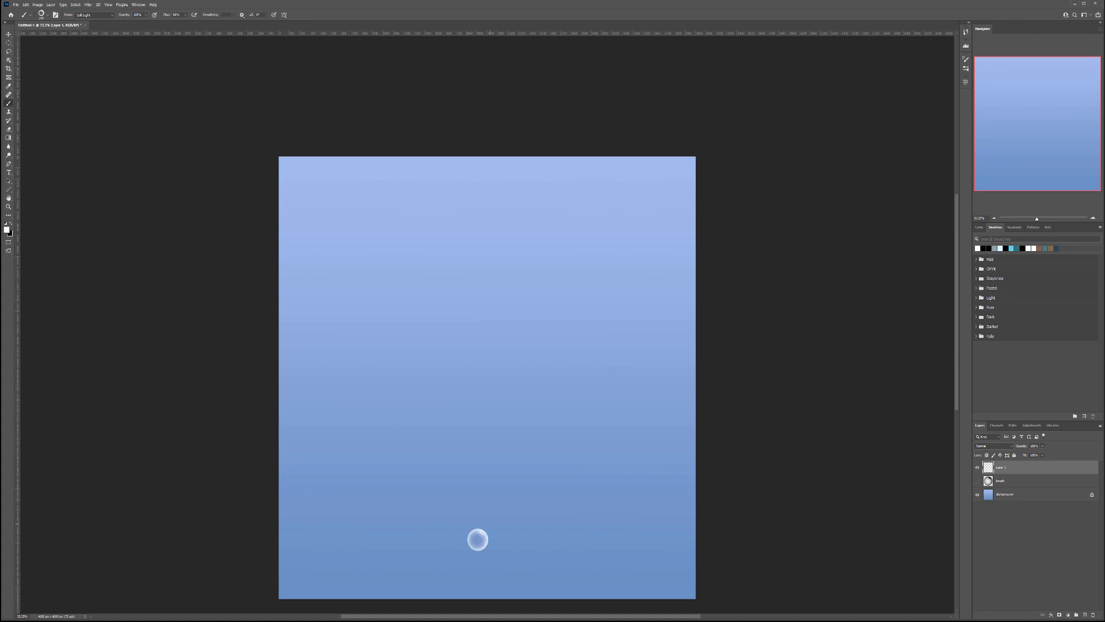
mouse_move(476, 538)
left_mouse_down()
mouse_move(429, 274)
mouse_move(437, 215)
left_mouse_up()
key("ctrl+z")
- Turn on Shape Dynamics for the Bubble brush with size jitter at about 58% and a very slight angle jitter
left_click(966, 59)
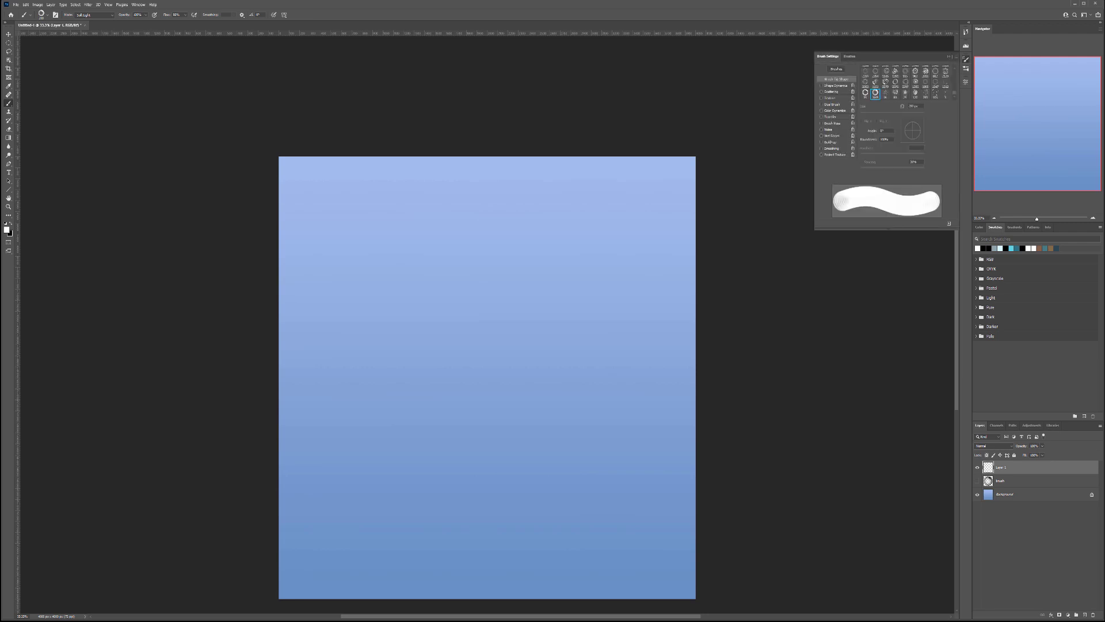
left_click(835, 85)
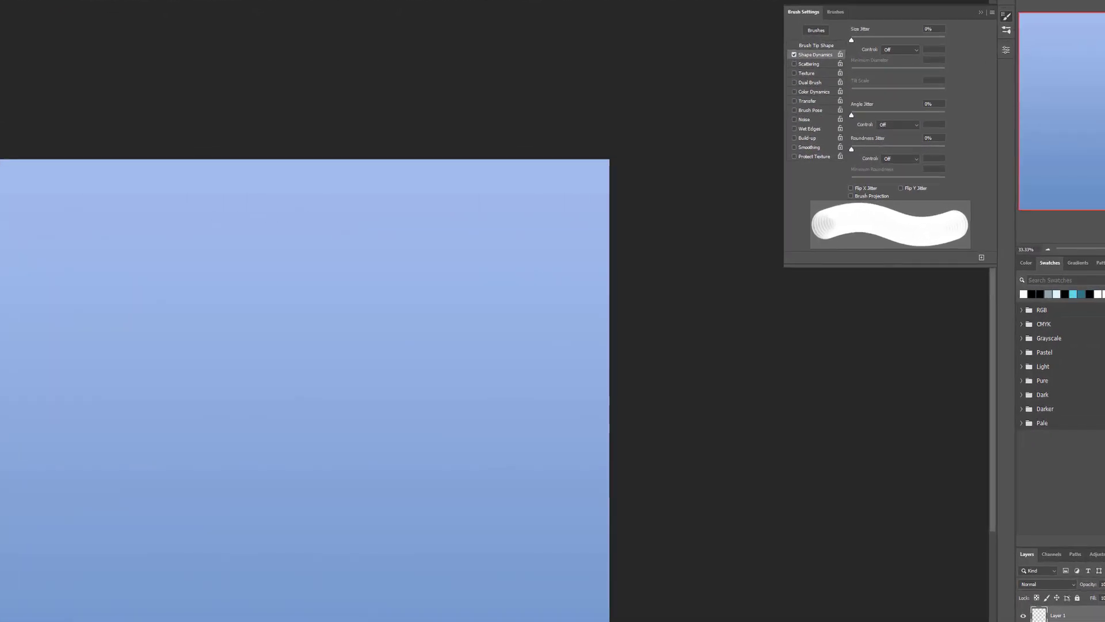
left_click_drag(852, 40, 906, 40)
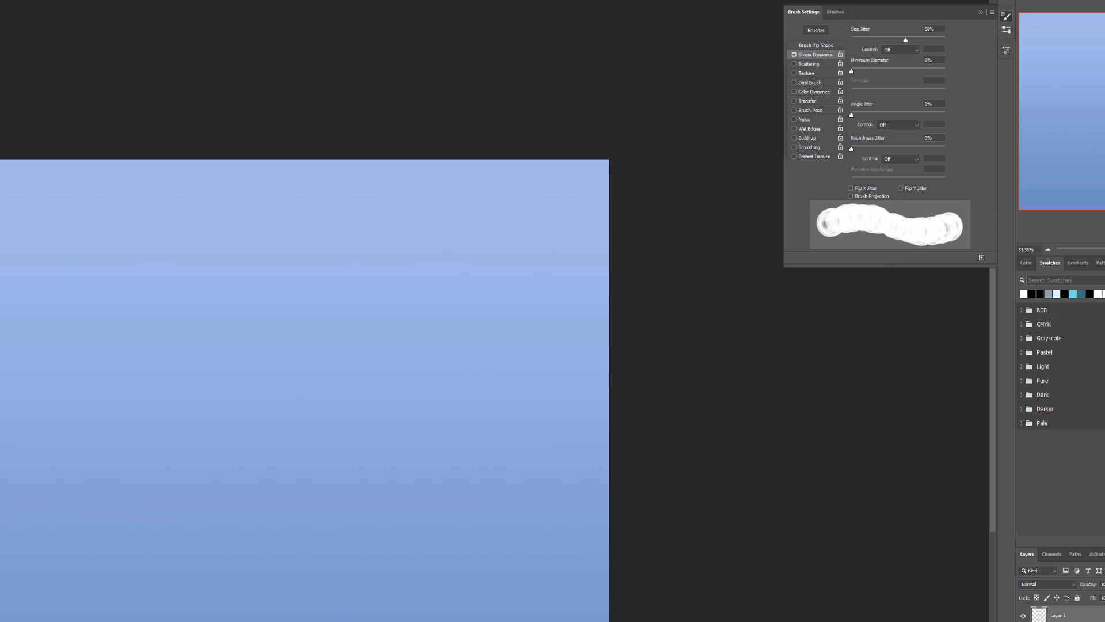
left_click_drag(852, 115, 854, 115)
- Enable Scattering for the Bubble brush and widen the brush tip spacing to about 76%
left_click(808, 64)
left_click(815, 55)
left_click(816, 45)
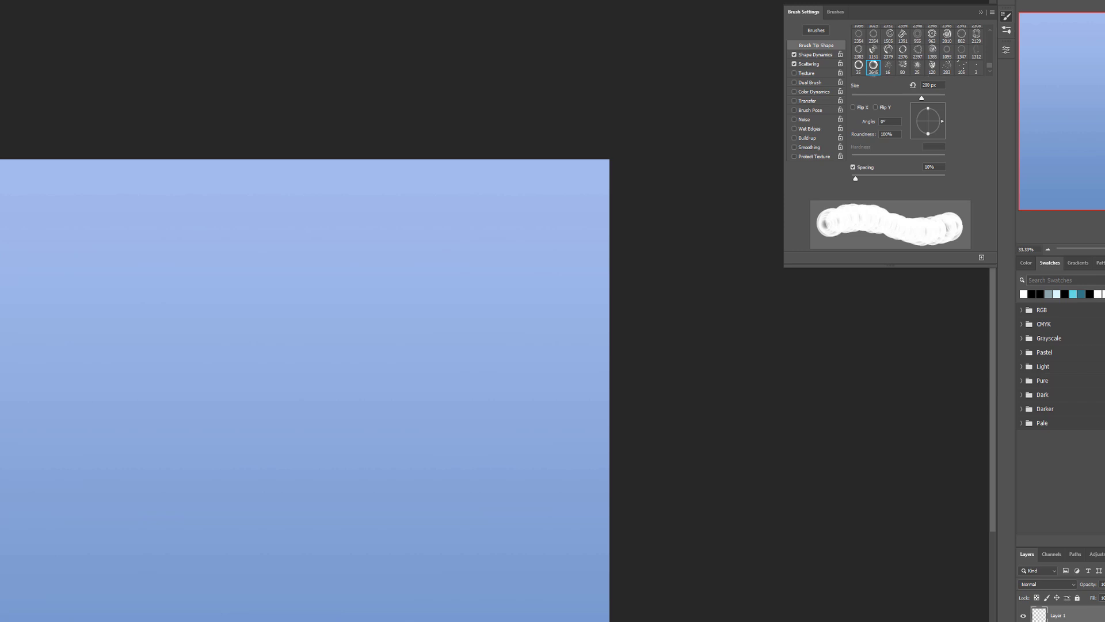
left_click_drag(855, 179, 882, 179)
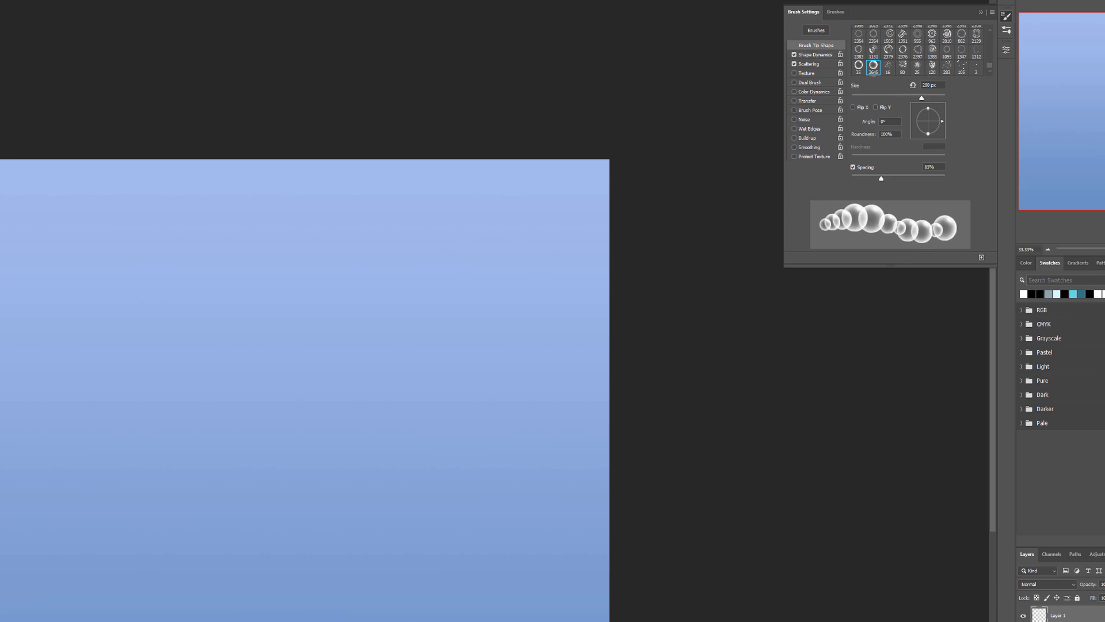
left_click_drag(881, 178, 888, 178)
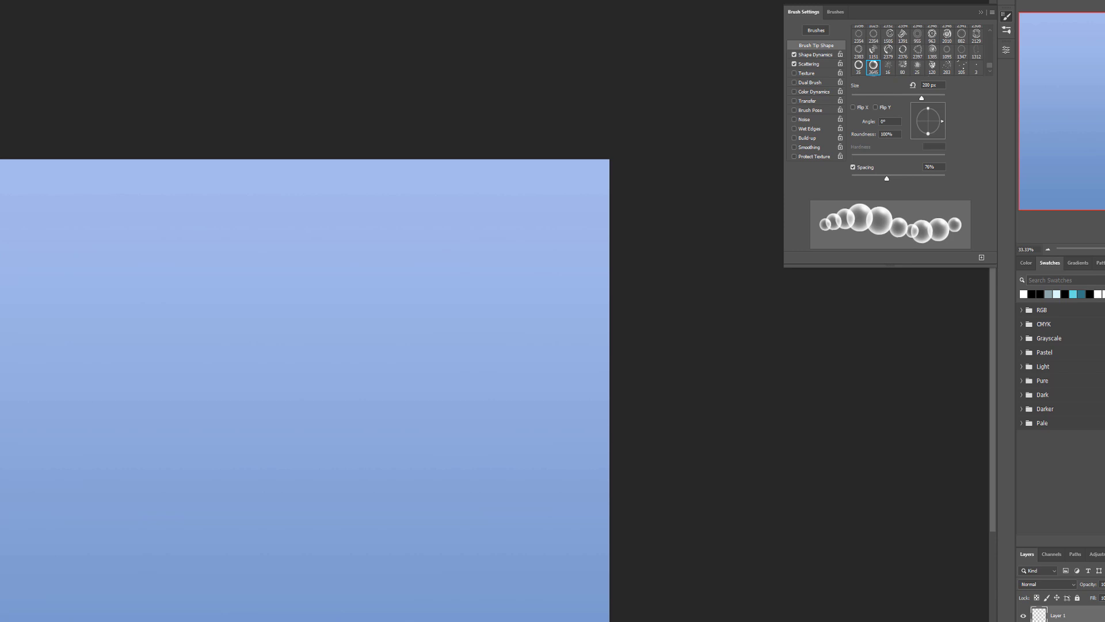
- Try a scatter of about 574% by painting two bubble trails up the canvas, undoing each one
left_click(815, 55)
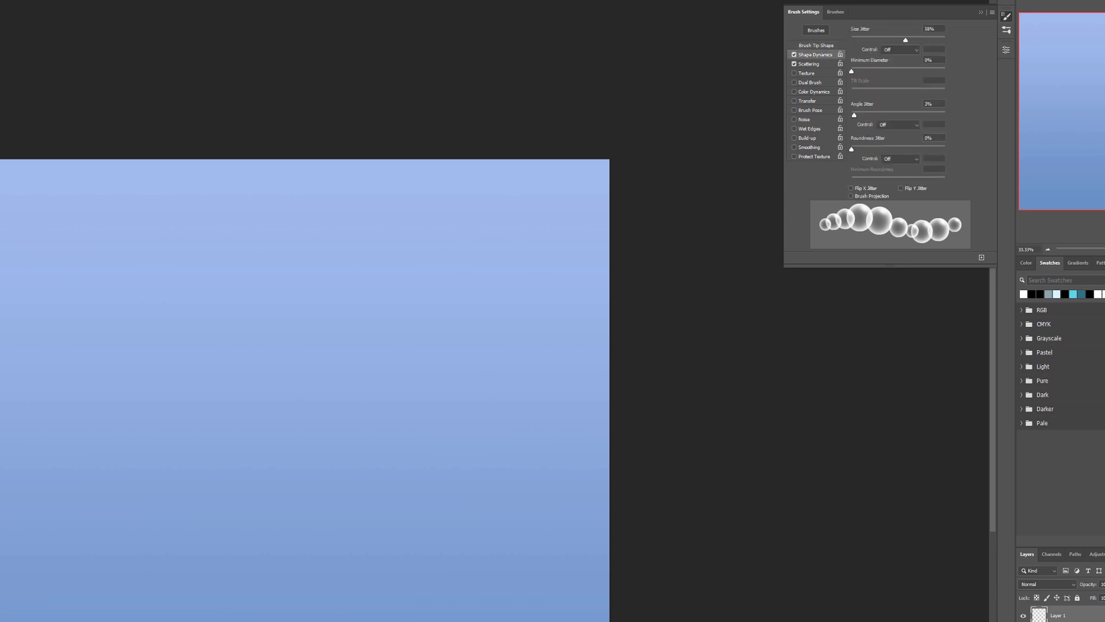
left_click(809, 64)
left_click_drag(852, 40, 905, 40)
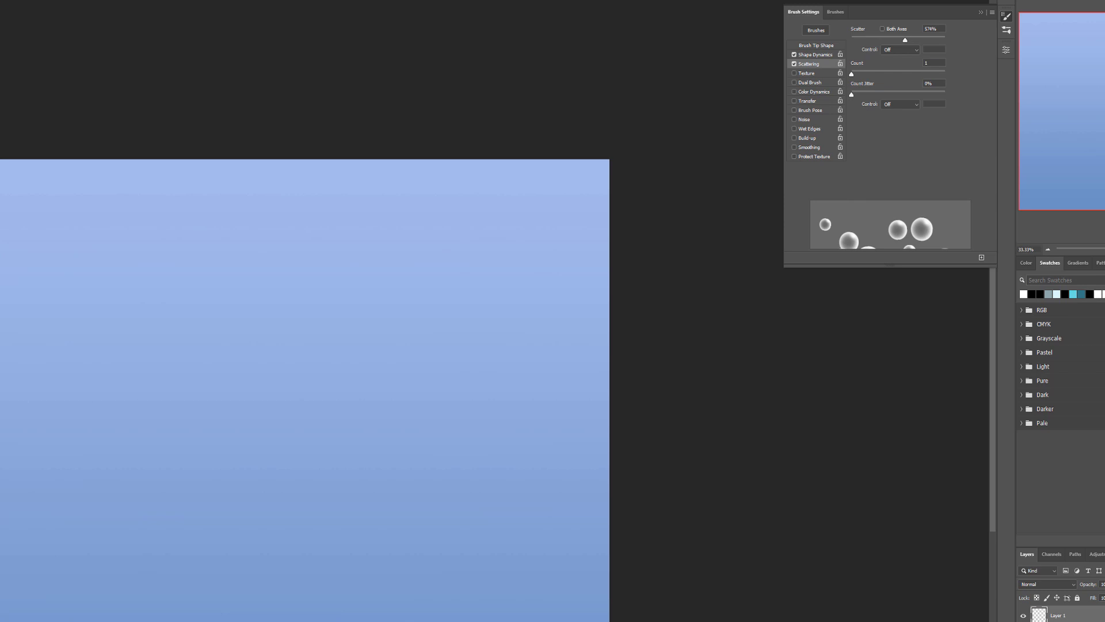
left_click_drag(236, 616, 242, 294)
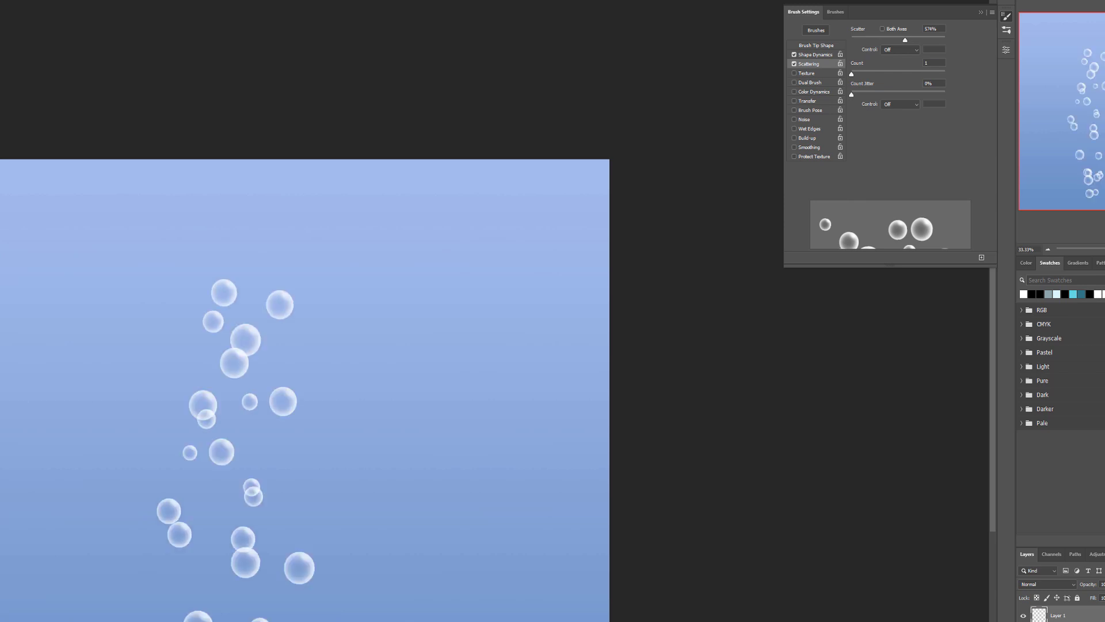
key("ctrl+z")
left_click_drag(397, 616, 247, 196)
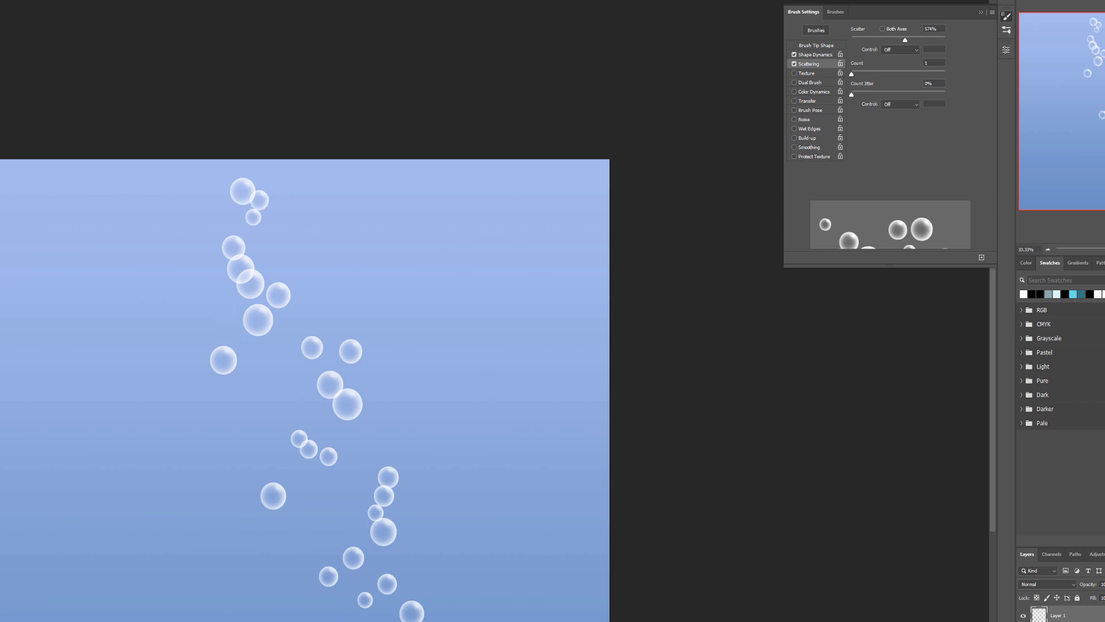
key("ctrl+z")
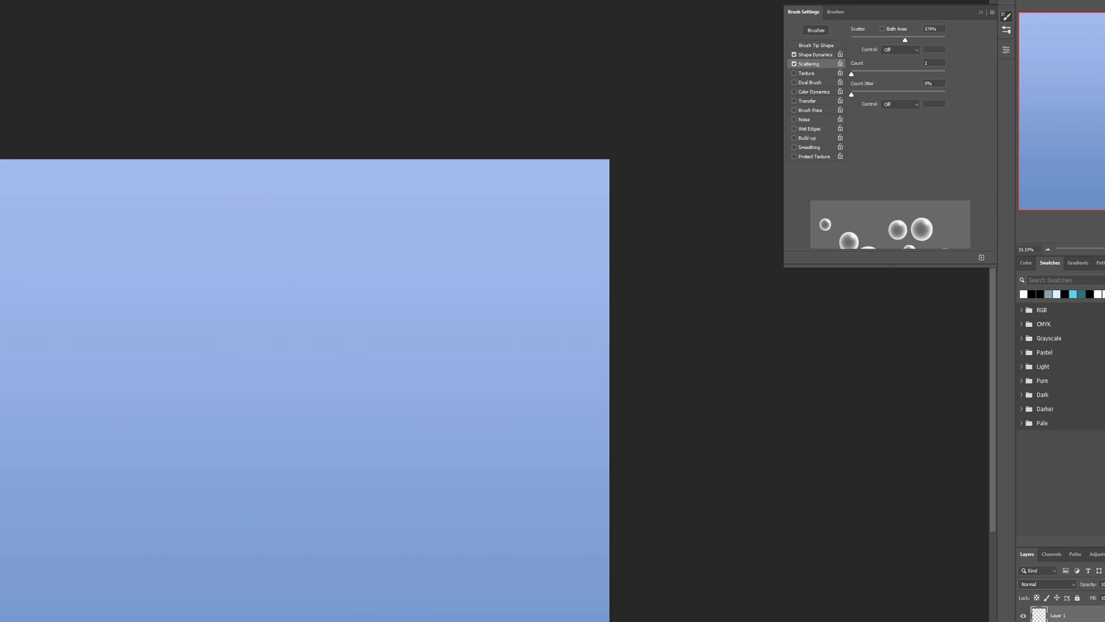
- Set the Bubble brush's scatter to about 475% and its size jitter to 100%
left_click_drag(904, 40, 896, 40)
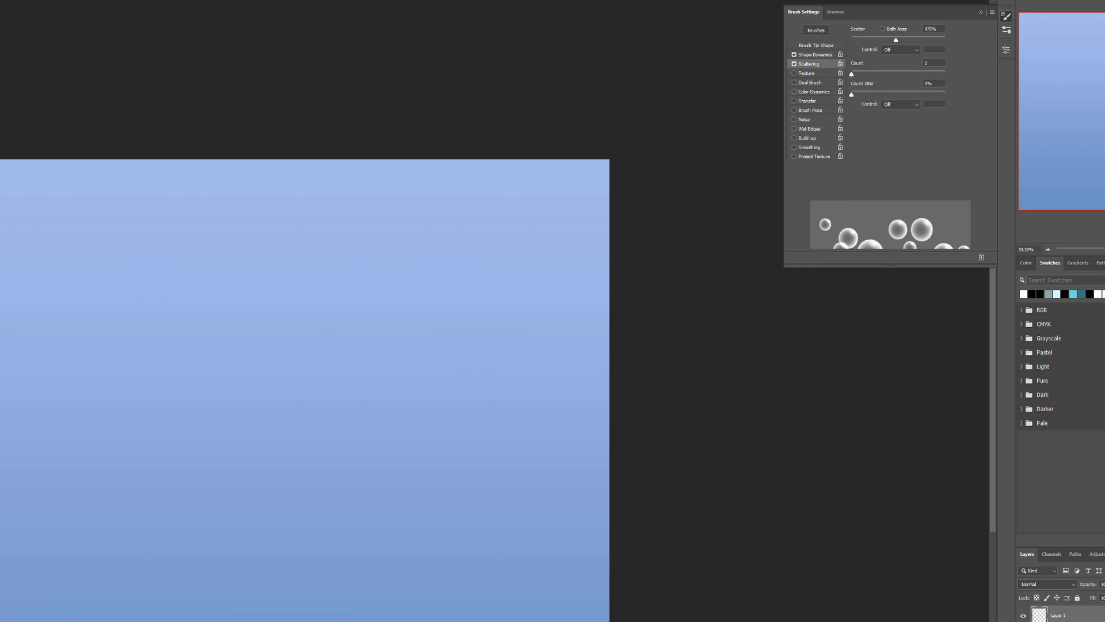
left_click(816, 55)
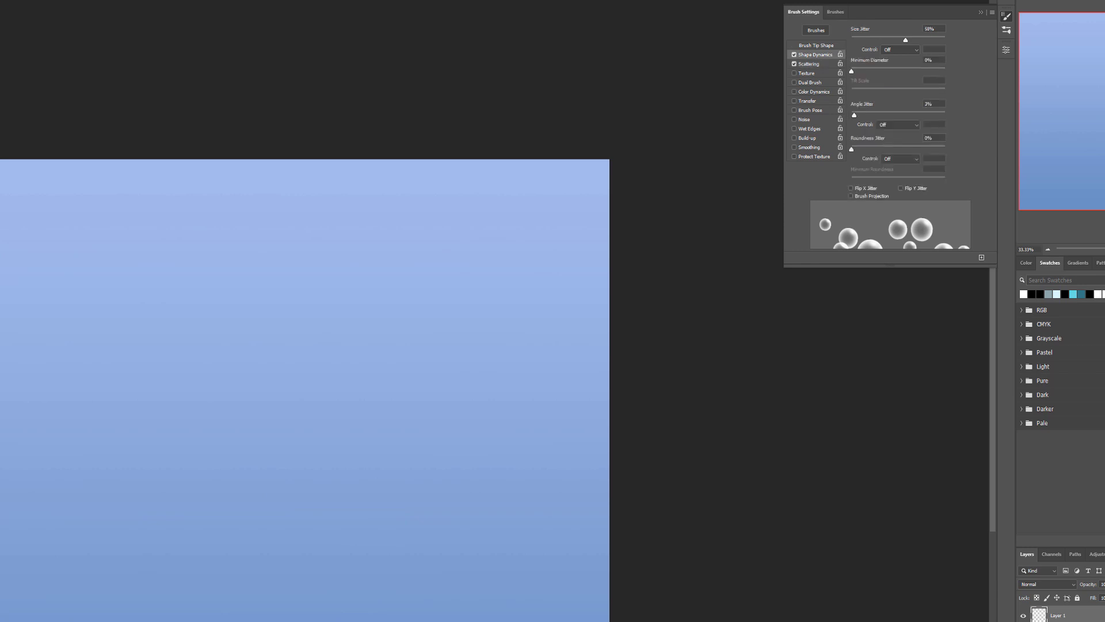
mouse_move(905, 40)
left_mouse_down()
mouse_move(893, 41)
mouse_move(944, 40)
left_mouse_up()
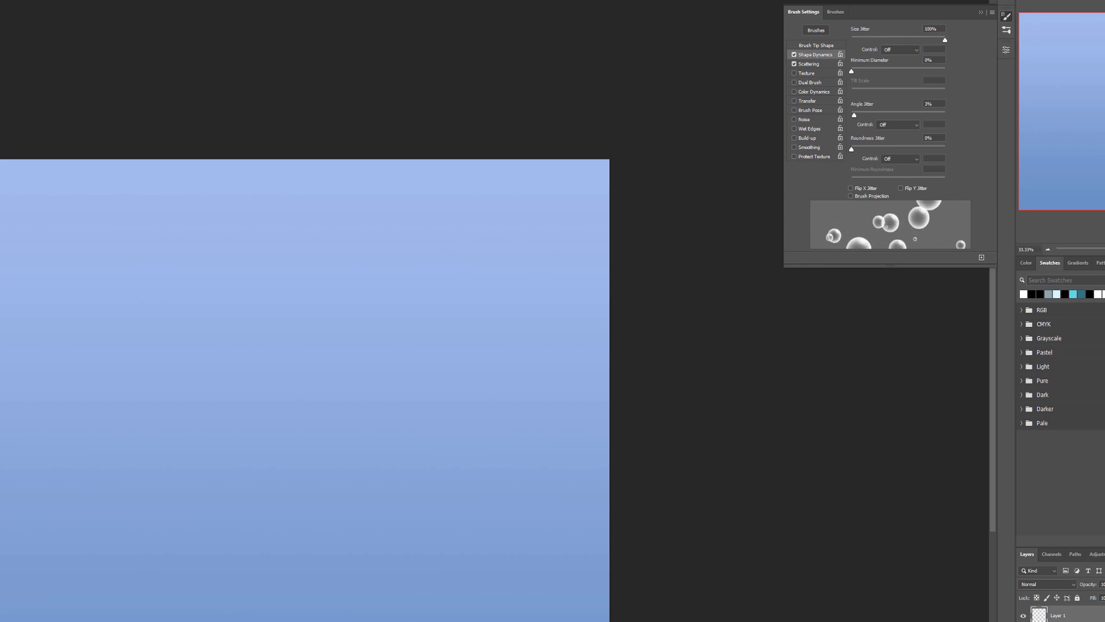
- Compare bubble trails painted with size jitter at 100% and at about 31%, undoing both strokes
mouse_move(299, 619)
left_mouse_down()
mouse_move(219, 328)
mouse_move(198, 201)
left_mouse_up()
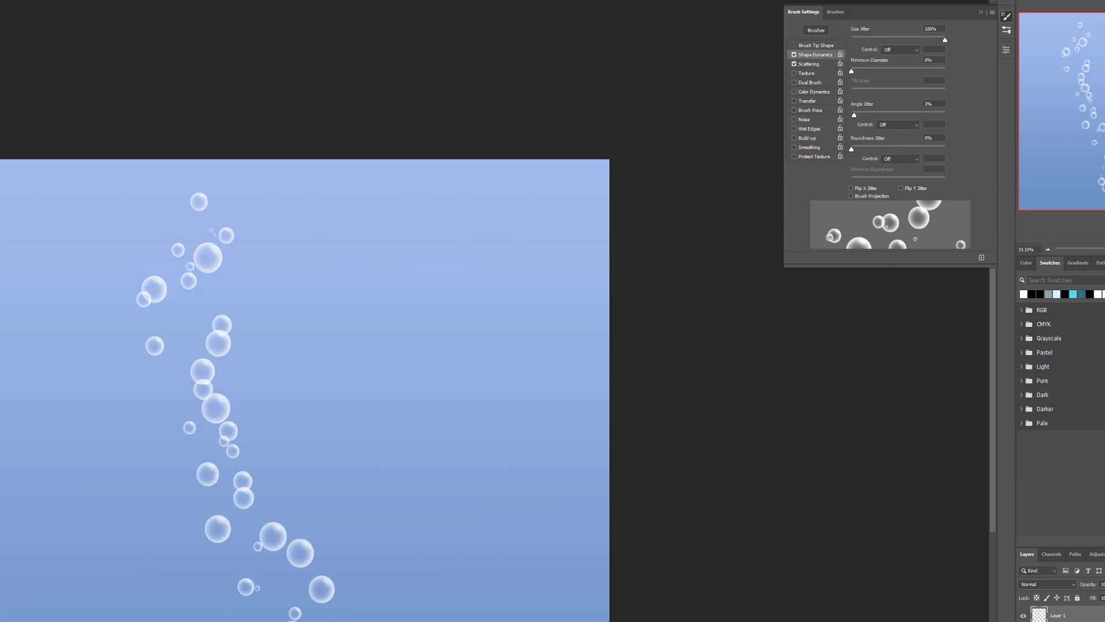
key("ctrl+z")
left_click_drag(945, 40, 898, 40)
mouse_move(403, 619)
left_mouse_down()
mouse_move(385, 352)
mouse_move(345, 192)
left_mouse_up()
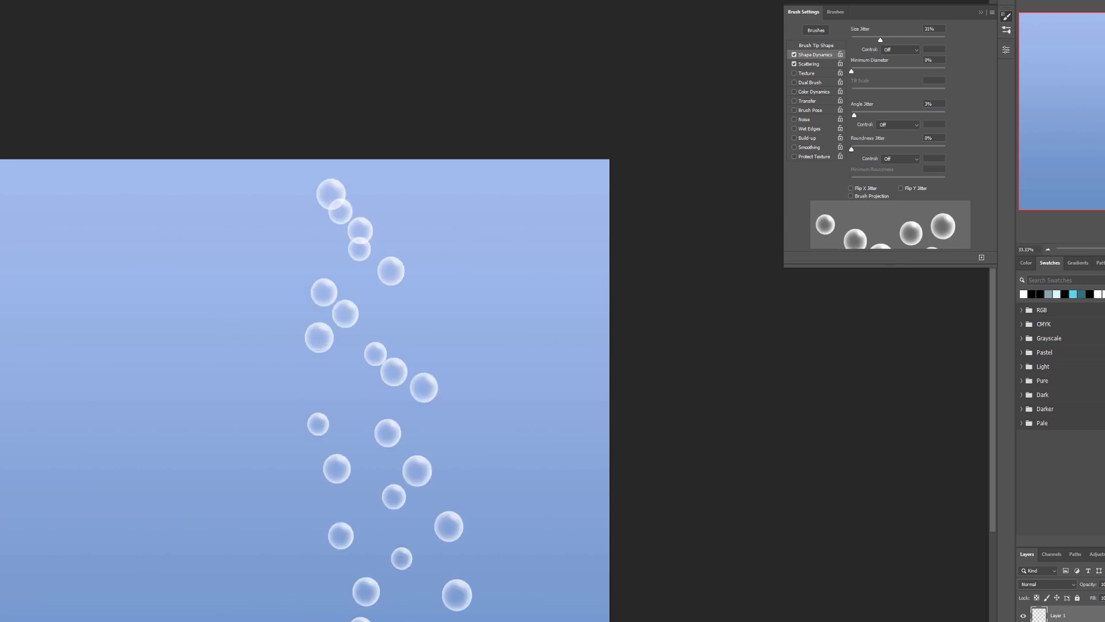
key("ctrl+z")
- Set the size jitter to about 78% and enable Transfer with opacity jitter and flow jitter at 100%
left_click_drag(880, 40, 925, 40)
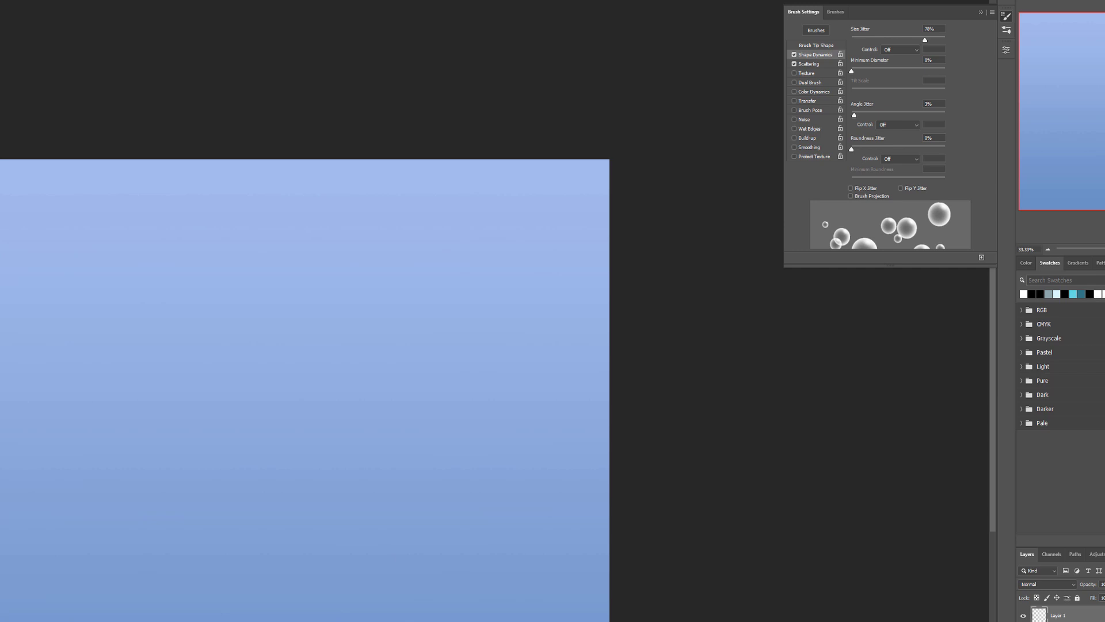
left_click(808, 101)
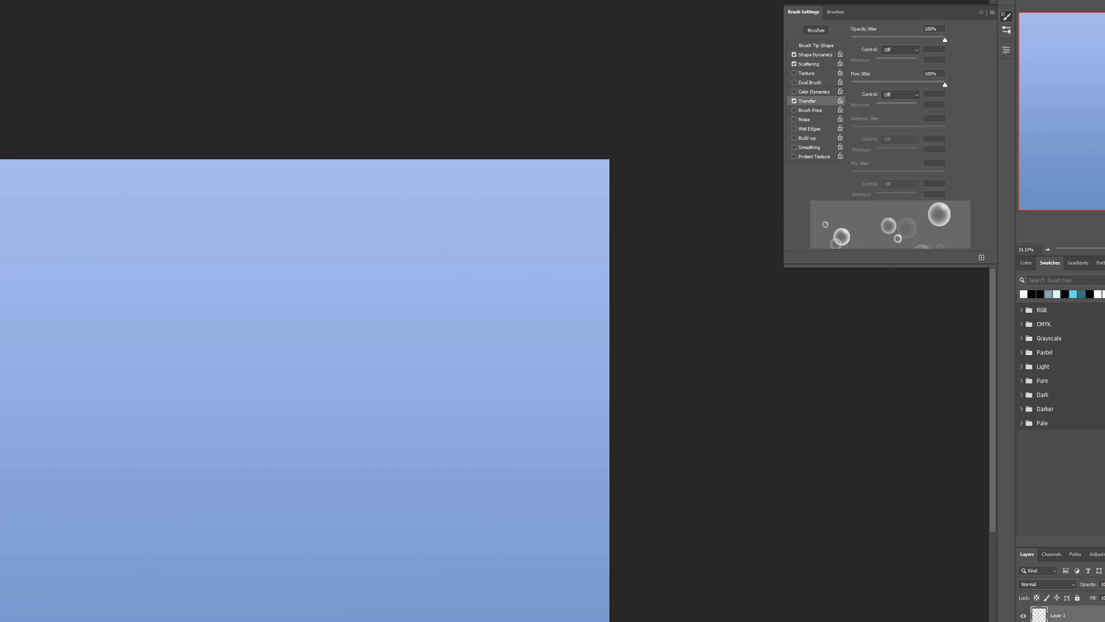
- Test the brush with one bubble trail up the canvas, undo it, and set the brush tip spacing to about 80%
mouse_move(230, 610)
left_mouse_down()
mouse_move(233, 588)
mouse_move(193, 513)
mouse_move(279, 403)
mouse_move(250, 259)
left_mouse_up()
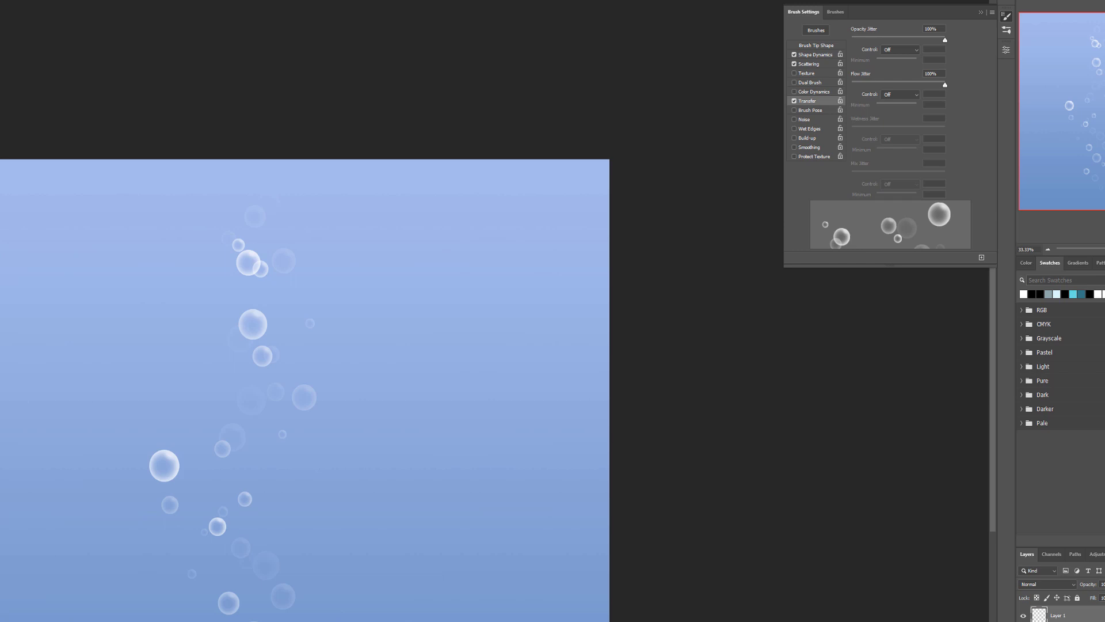
key("ctrl+z")
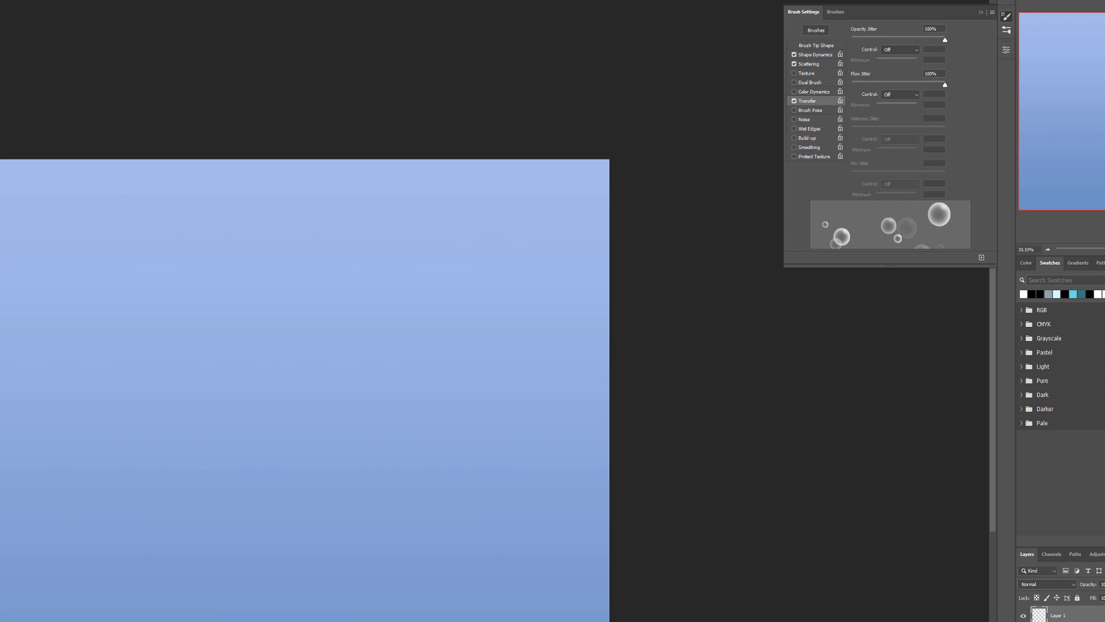
left_click(817, 45)
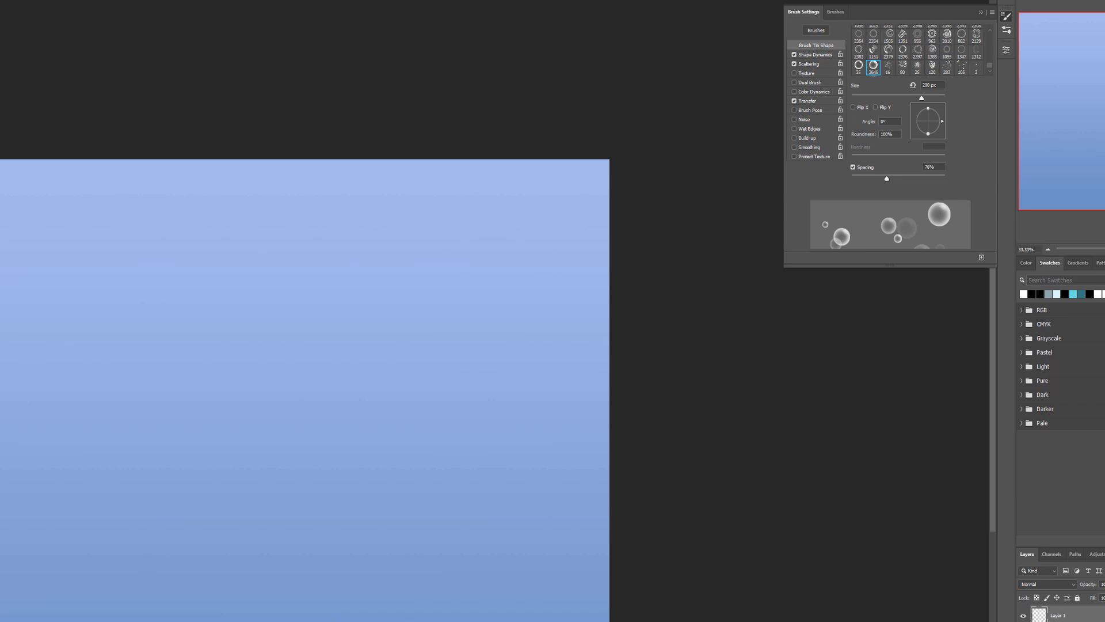
left_click_drag(887, 179, 889, 179)
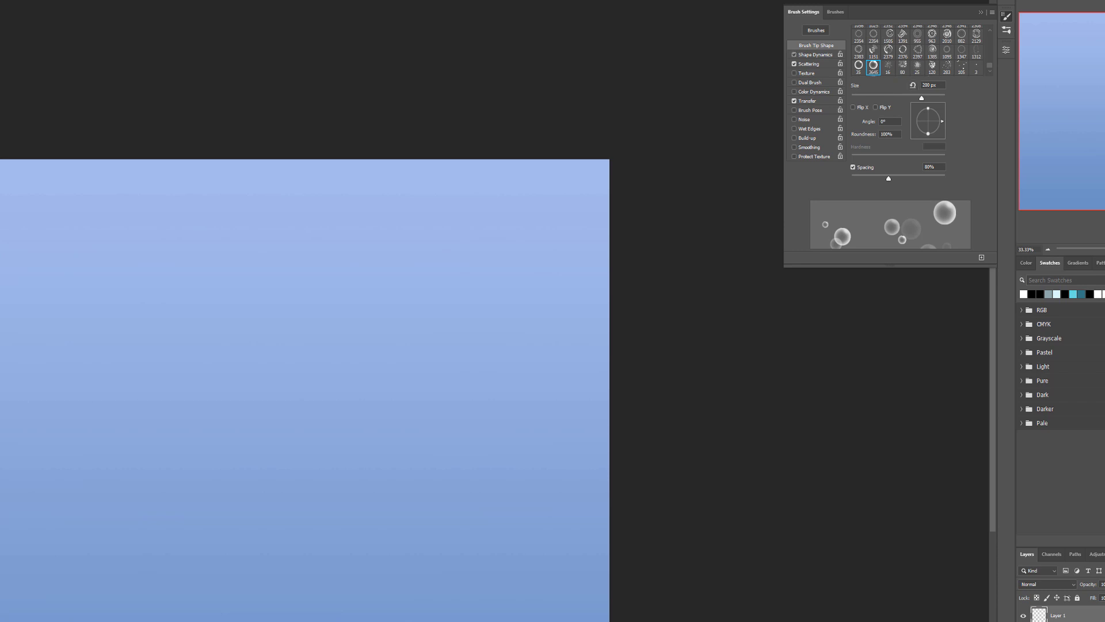
left_click(815, 54)
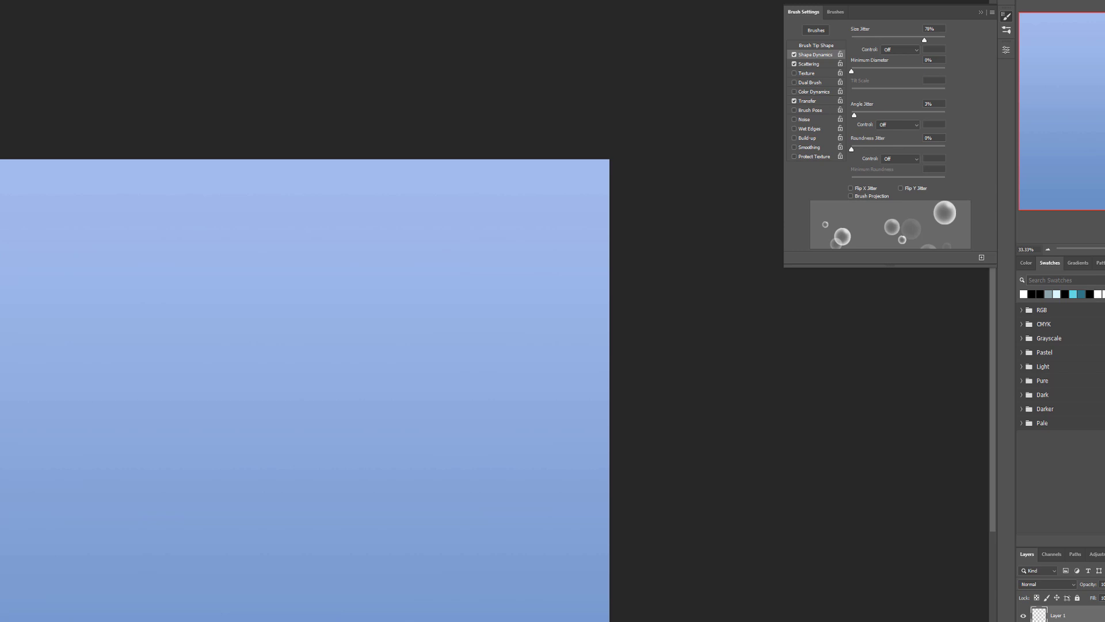
left_click(809, 64)
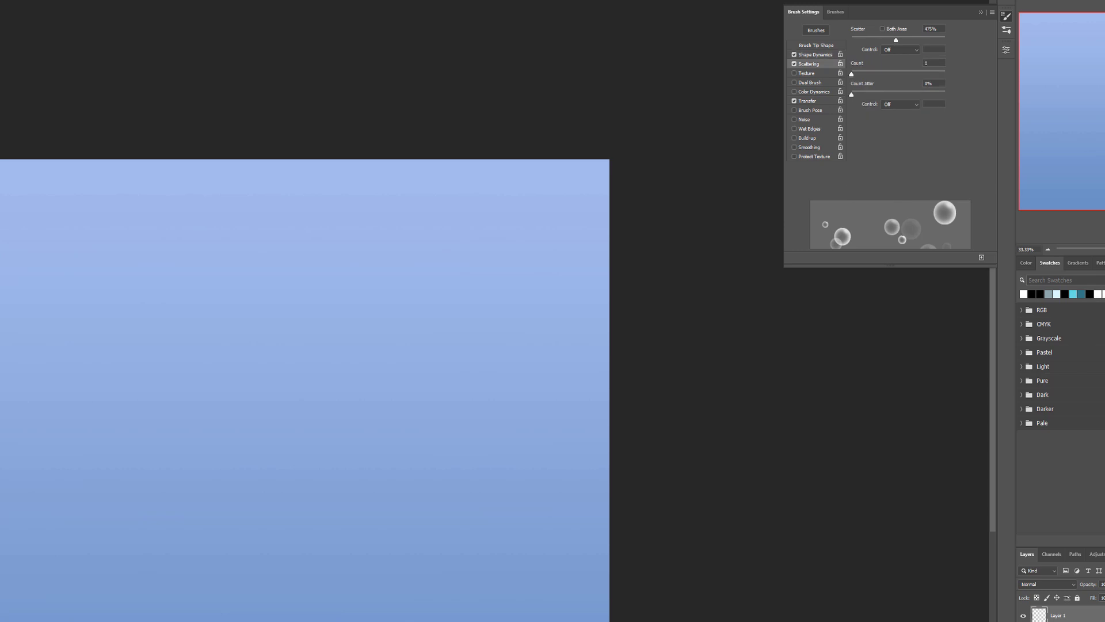
left_click(815, 55)
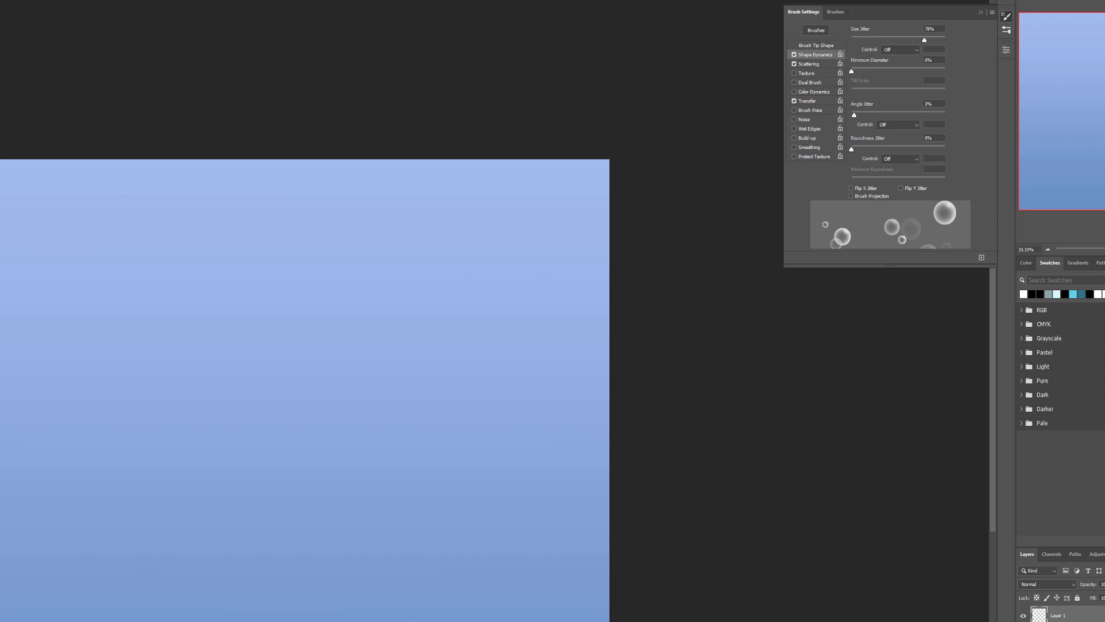
- Enable Color Dynamics for the brush and set the foreground color to the pale cyan e1fcff
left_click(814, 92)
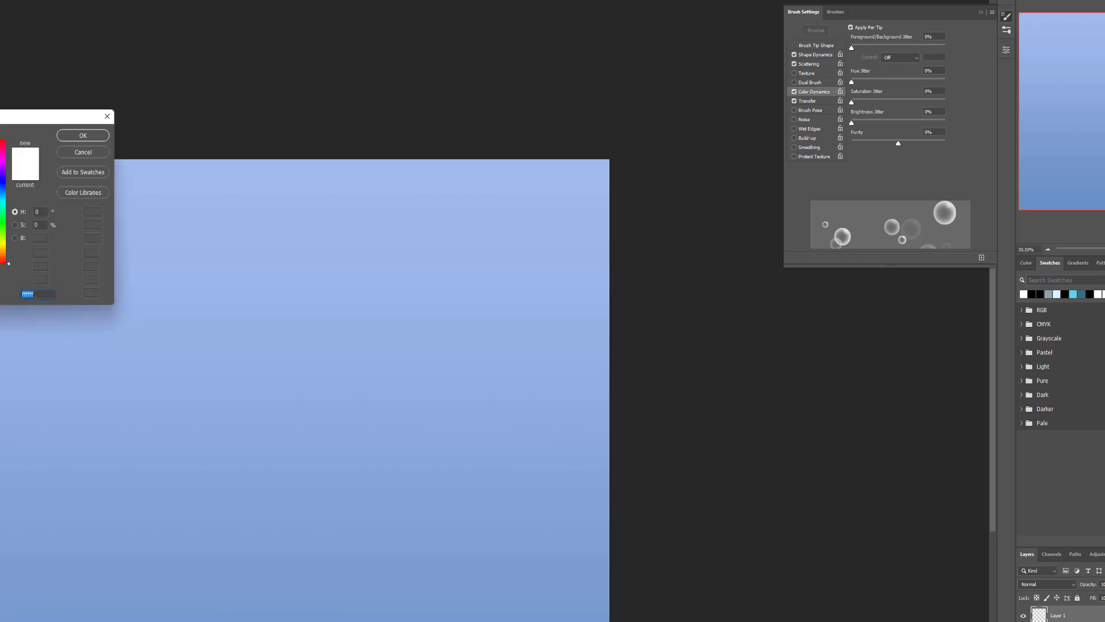
left_click(2, 200)
type("e1fcff")
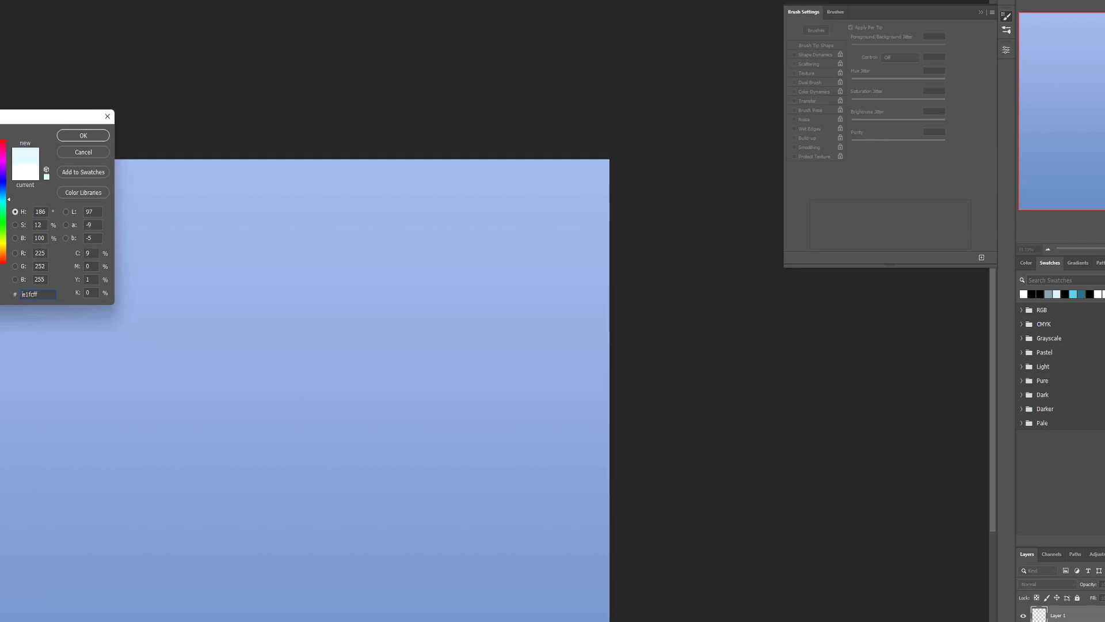
key("Return")
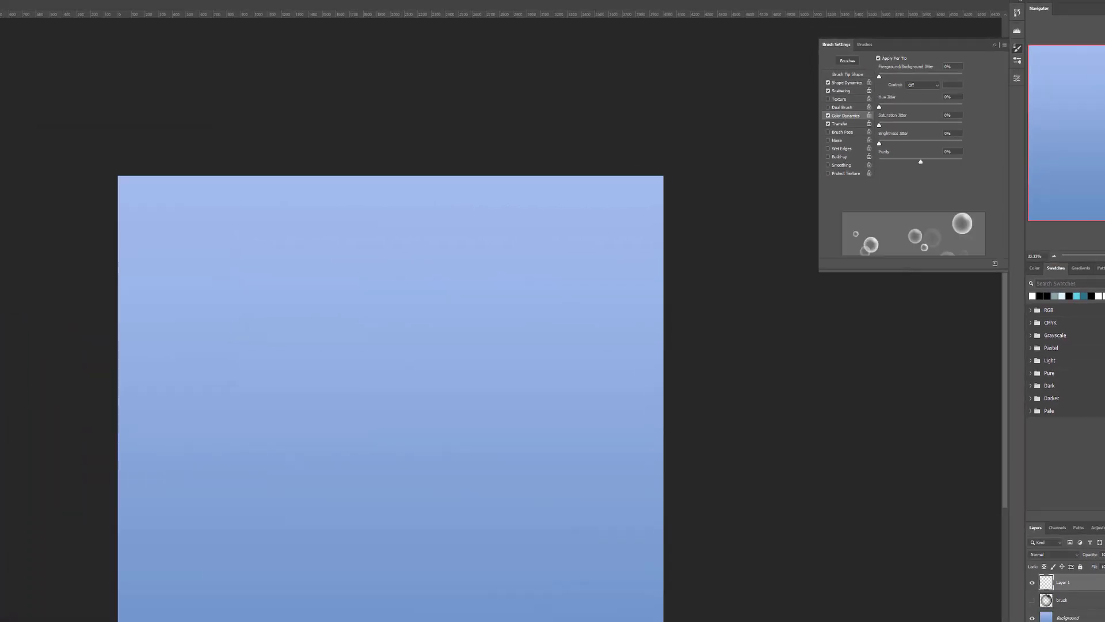
- Set the background color to the light grayish blue b9ced4
left_click(1, 305)
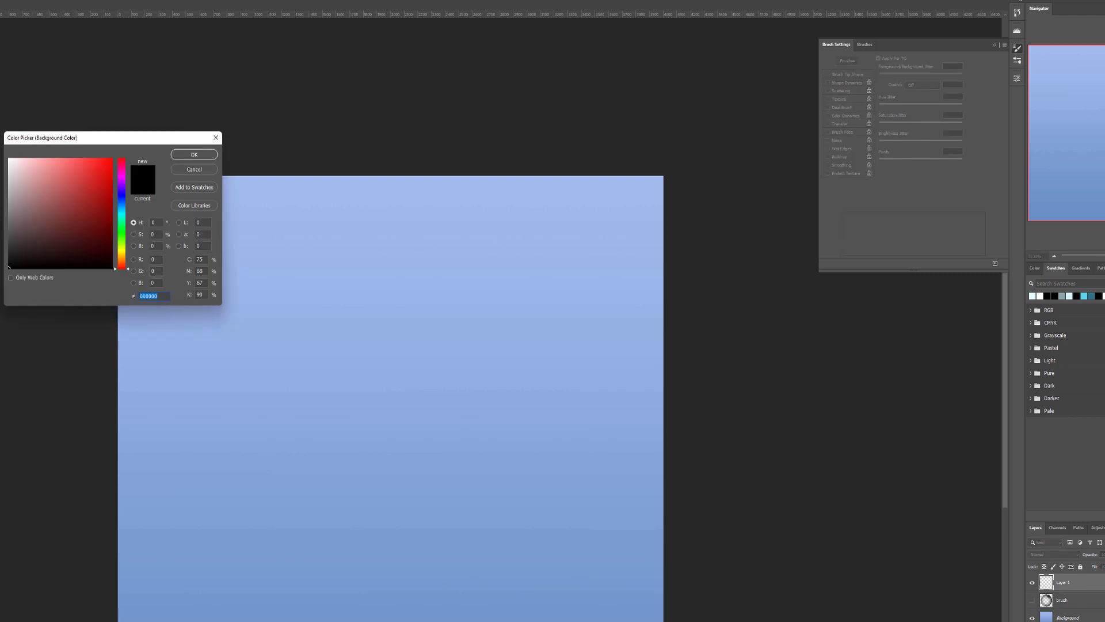
left_click(122, 210)
left_click(25, 178)
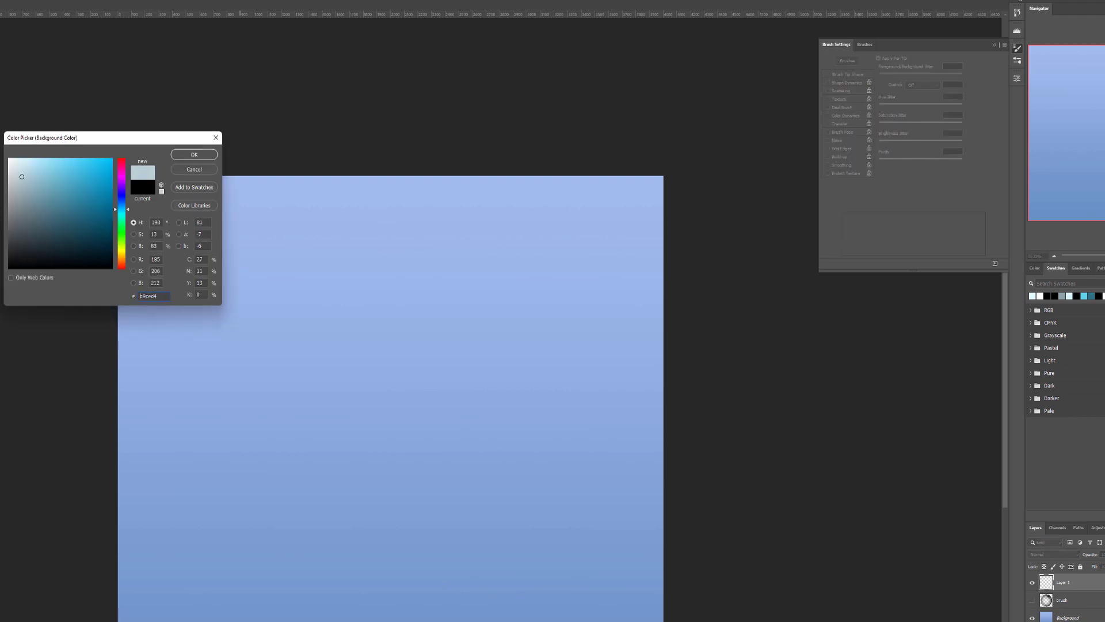
left_click(194, 154)
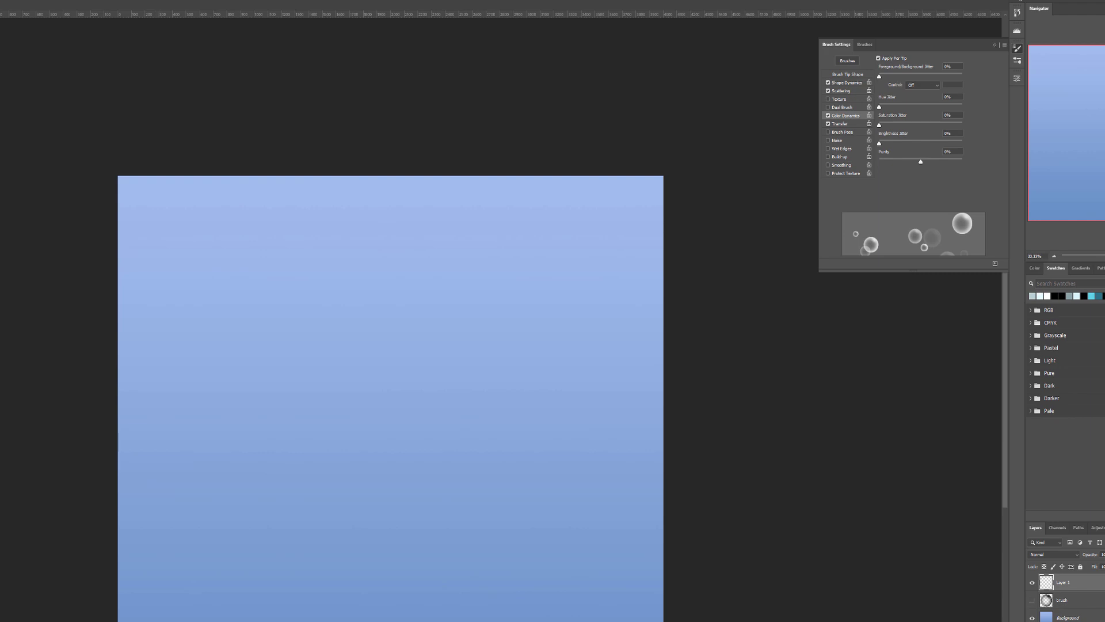
- Set the foreground/background jitter to about 64% and test it with one bubble trail, undoing the stroke
left_click_drag(923, 76, 933, 76)
mouse_move(374, 619)
left_mouse_down()
mouse_move(351, 598)
mouse_move(291, 204)
left_mouse_up()
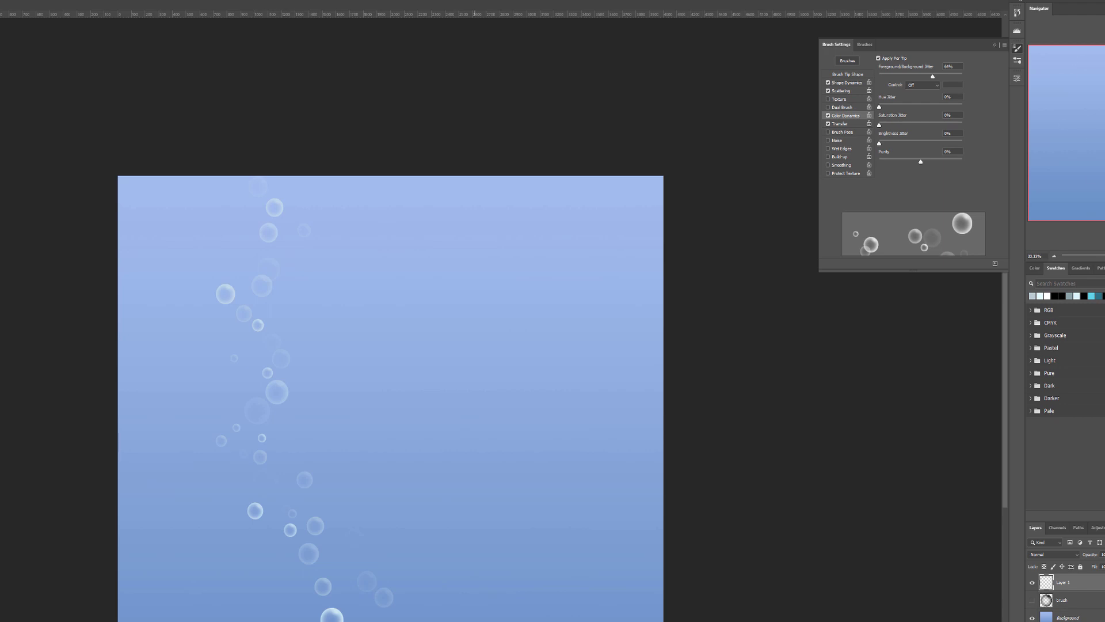
key("ctrl+z")
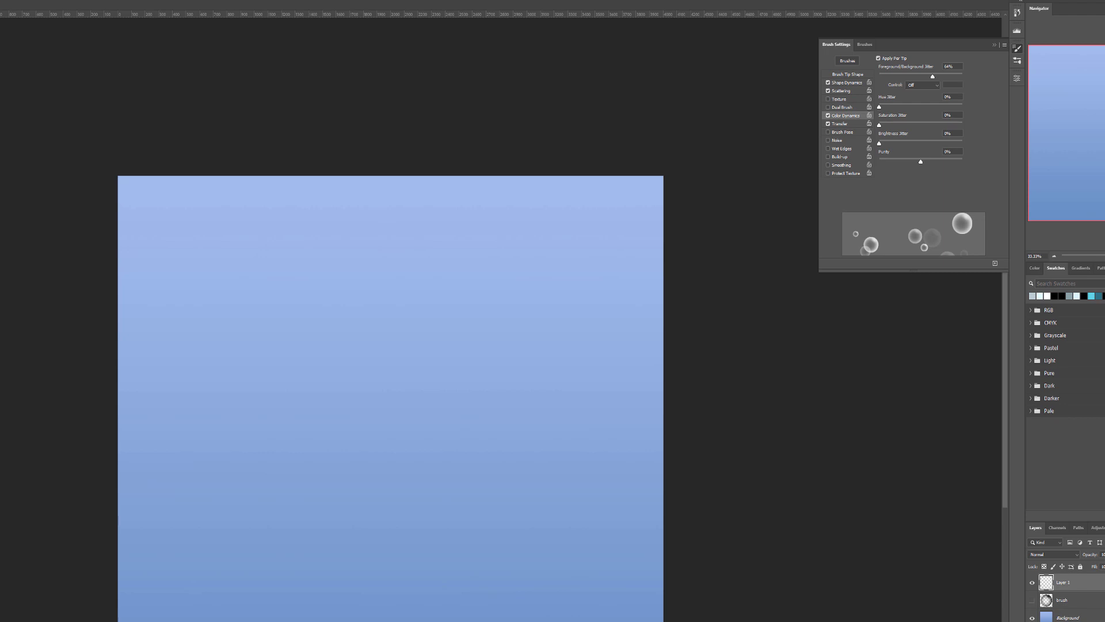
- Try saturation jitter at 100% and hue jitter at about 80% with two bubble trails, undoing both and returning saturation jitter to 0%
left_click_drag(881, 125, 962, 125)
left_click_drag(397, 575, 404, 484)
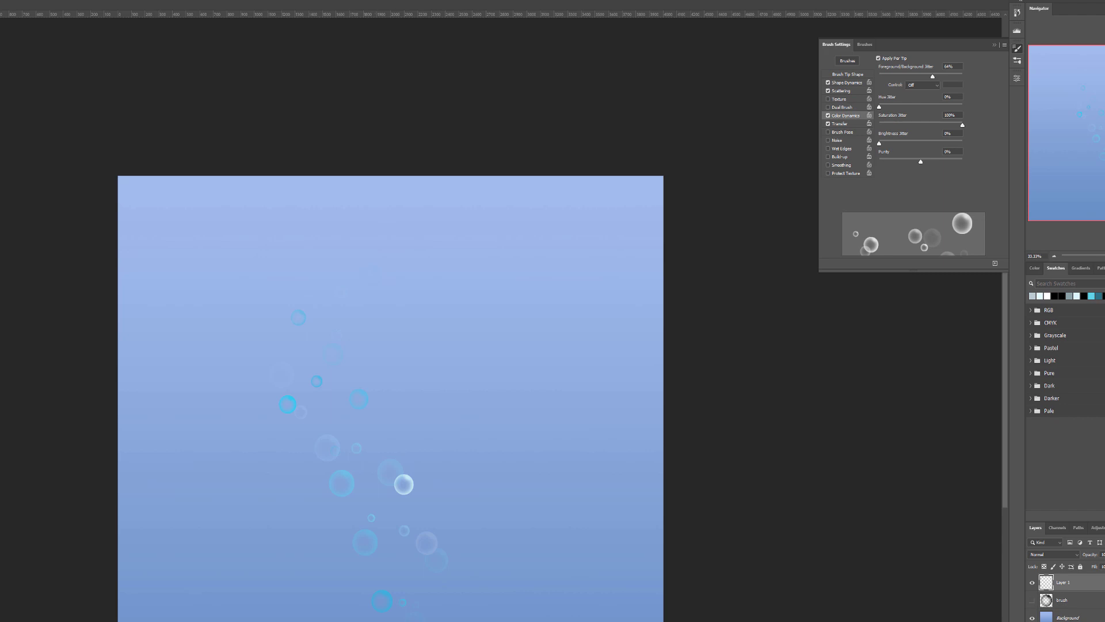
left_click_drag(939, 107, 946, 107)
mouse_move(461, 478)
left_mouse_down()
mouse_move(449, 337)
mouse_move(470, 291)
left_mouse_up()
key("ctrl+z")
key("ctrl+z")
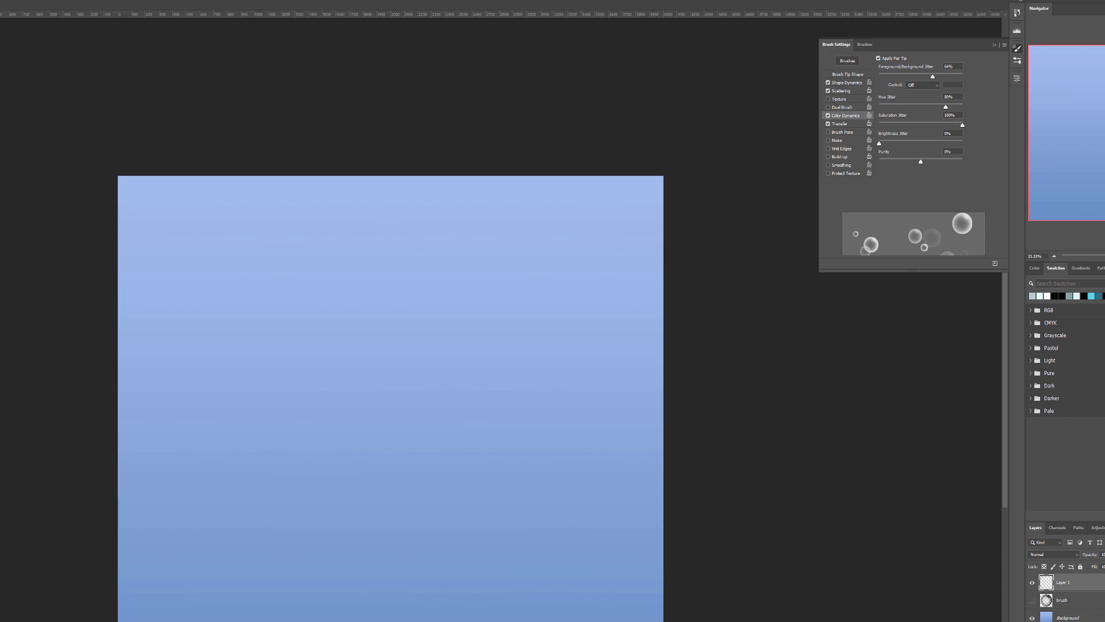
left_click_drag(963, 125, 879, 125)
- Set the Transfer opacity jitter to about 95% and test it with two bubble trails, undoing each one
left_click(840, 124)
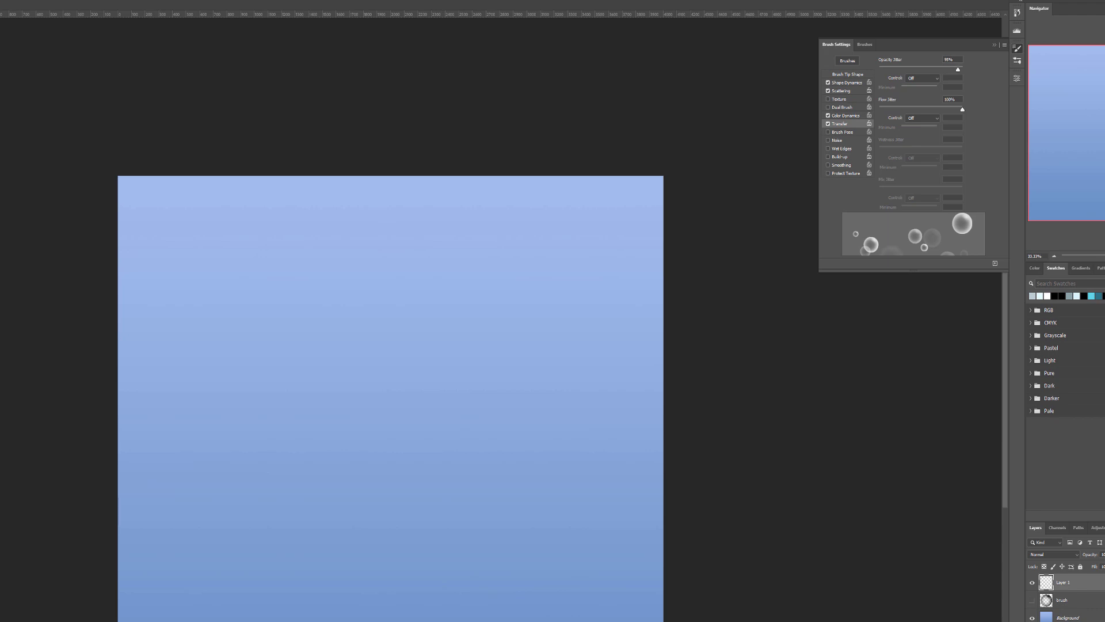
mouse_move(429, 608)
left_mouse_down()
mouse_move(361, 490)
mouse_move(322, 287)
mouse_move(347, 271)
left_mouse_up()
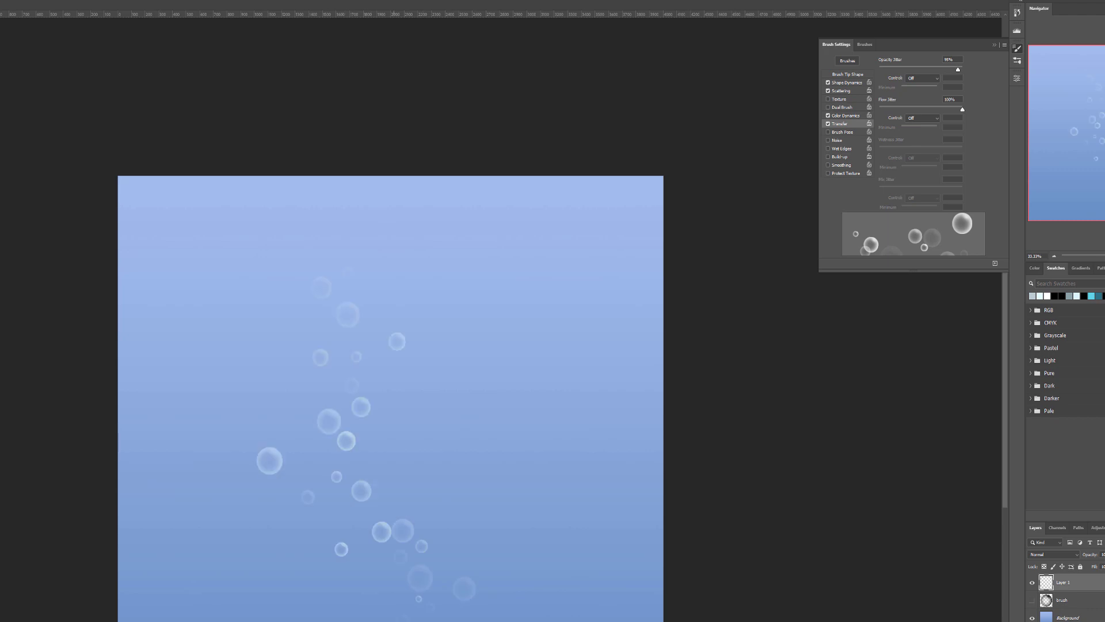
key("ctrl+z")
left_click_drag(367, 605, 326, 201)
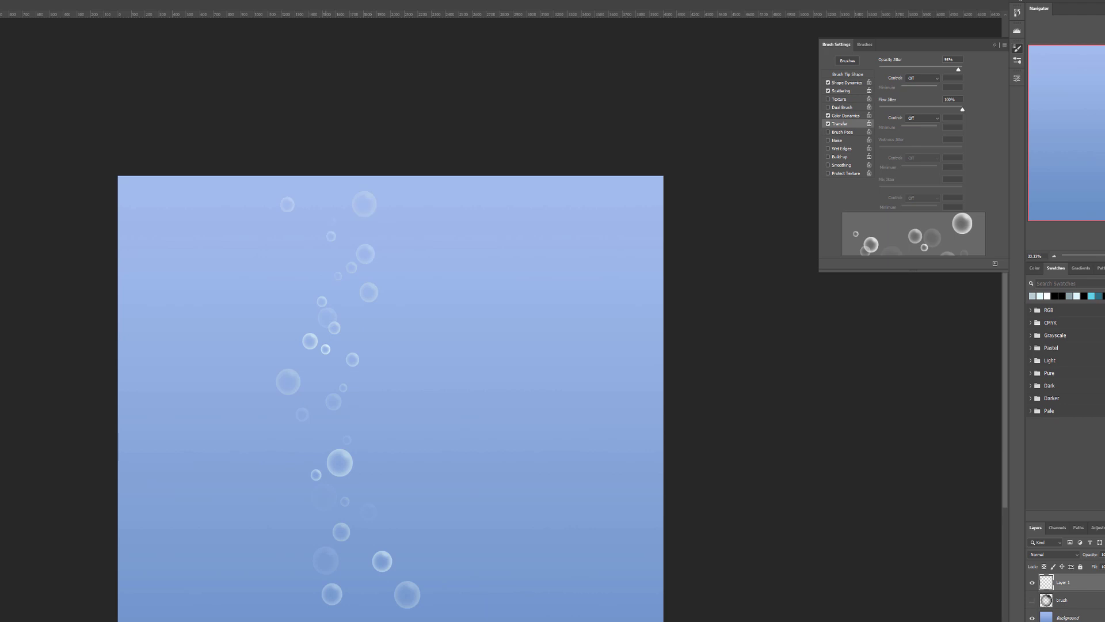
key("ctrl+z")
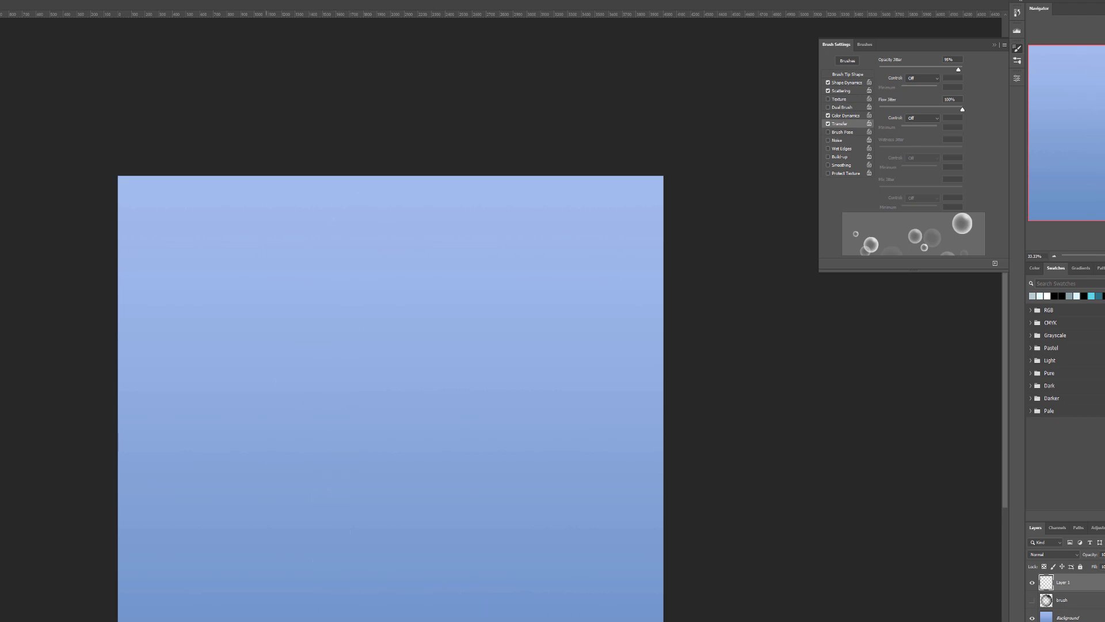
- Save the tuned brush as a new brush preset named Bubble Animated, capturing its size and tool settings
right_click(268, 272)
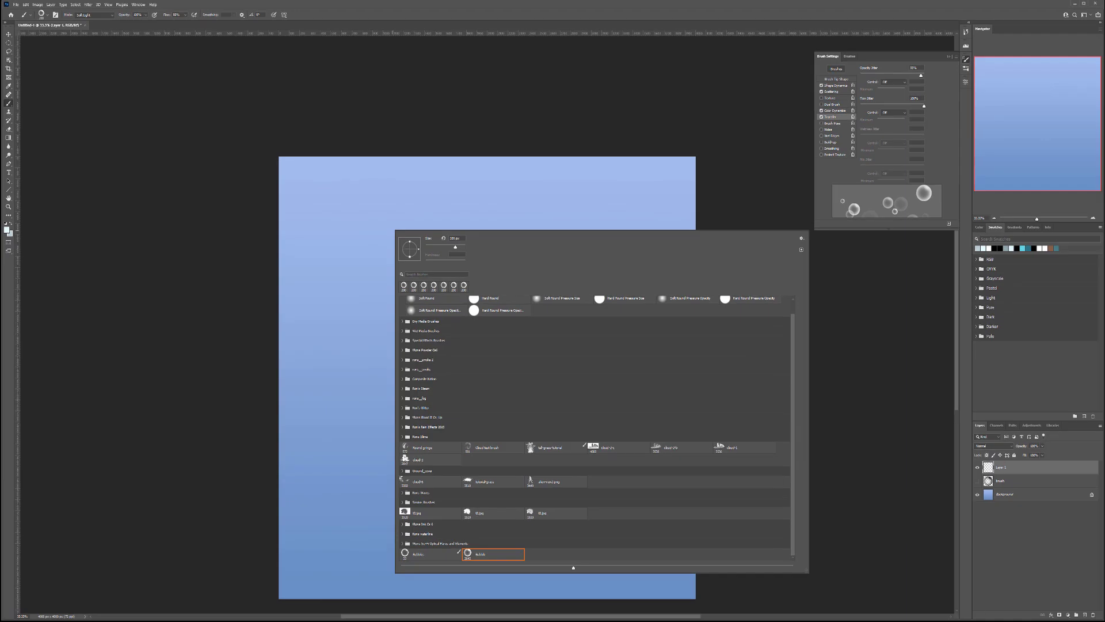
right_click(498, 553)
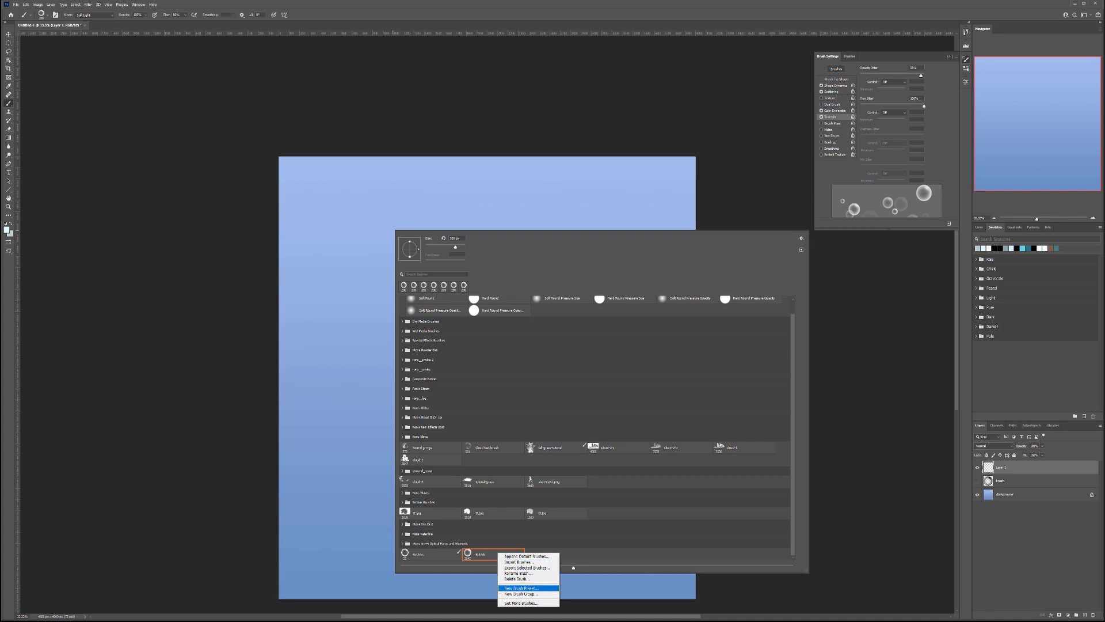
left_click(528, 588)
type("Bubble Animated")
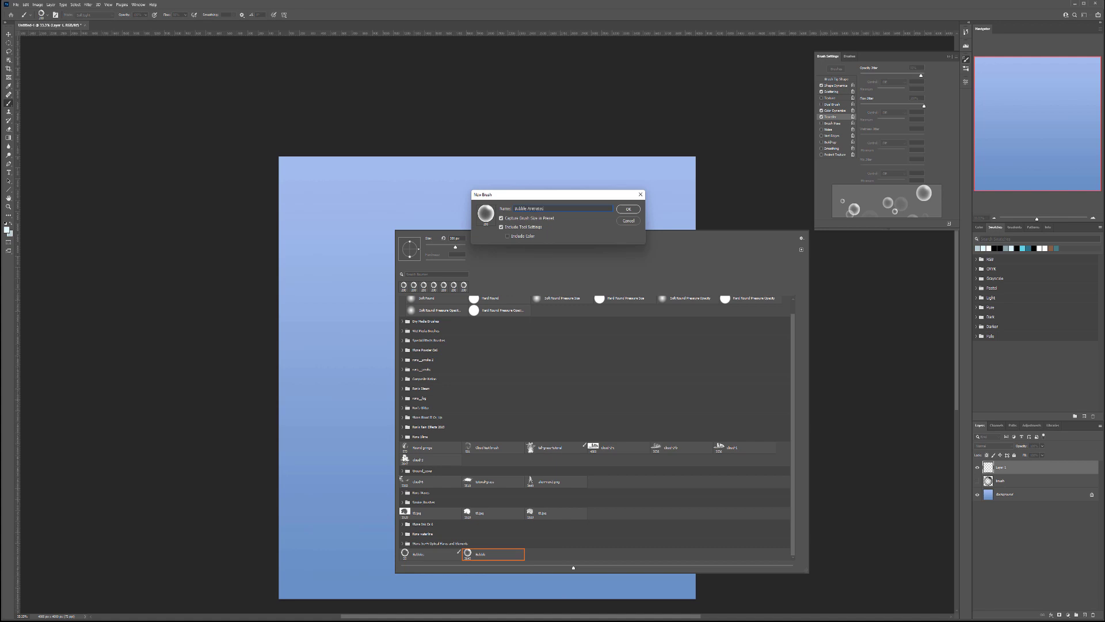
left_click(628, 209)
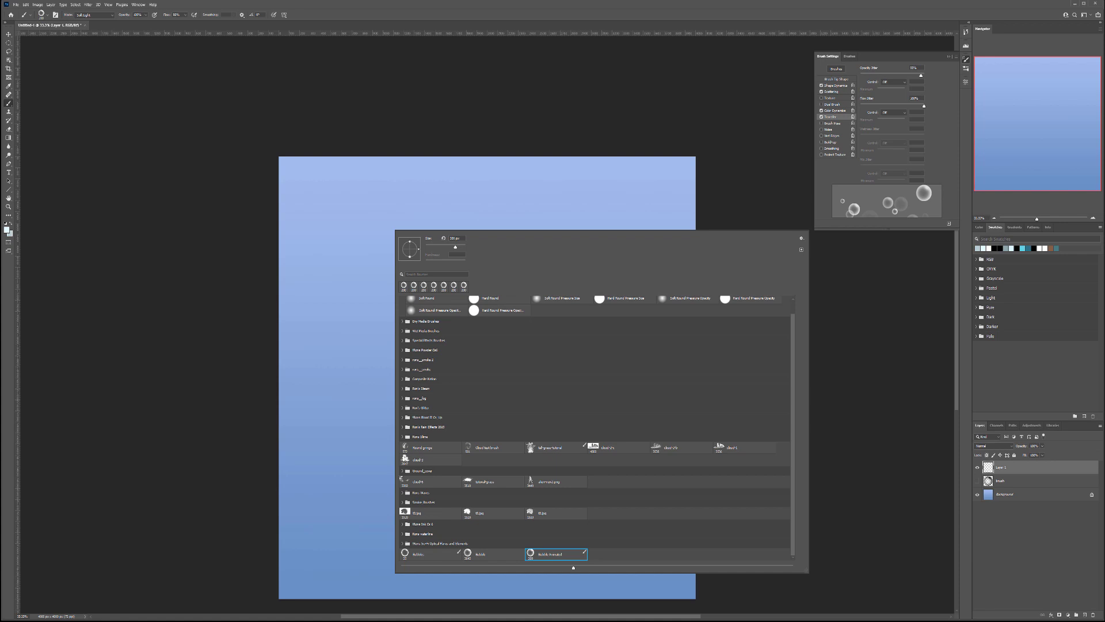
- Test the original Bubble preset with one continuous stroke and five single bubbles, undoing all of them
left_click(491, 554)
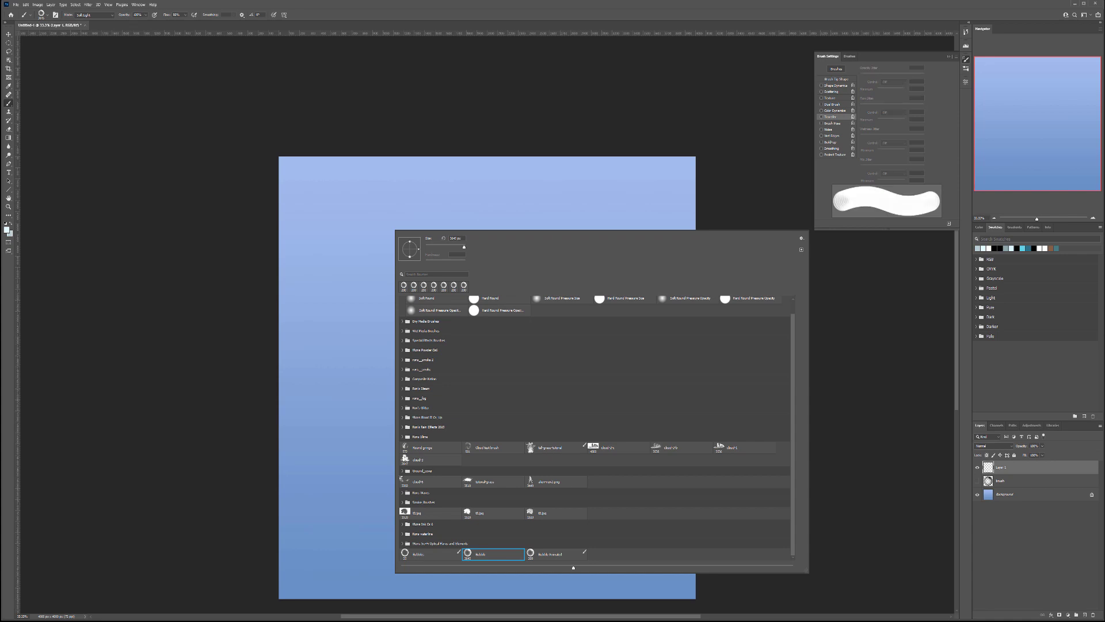
mouse_move(341, 383)
left_mouse_down()
mouse_move(350, 221)
mouse_move(377, 205)
left_mouse_up()
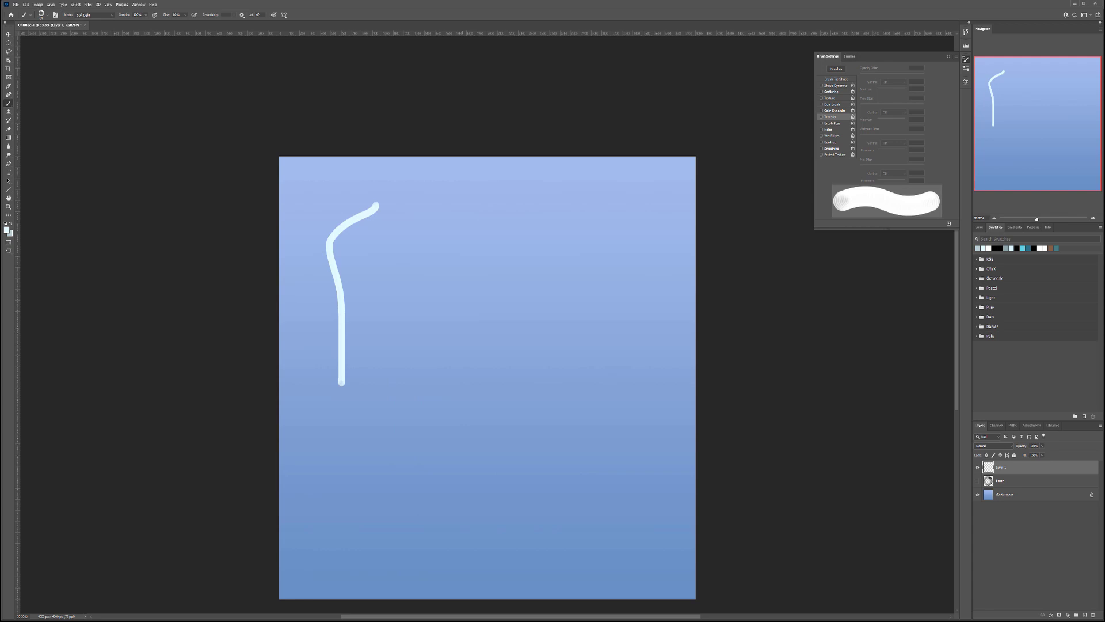
key("ctrl+z")
left_click(469, 283)
left_click(464, 357)
left_click(525, 288)
left_click(444, 255)
left_click(504, 338)
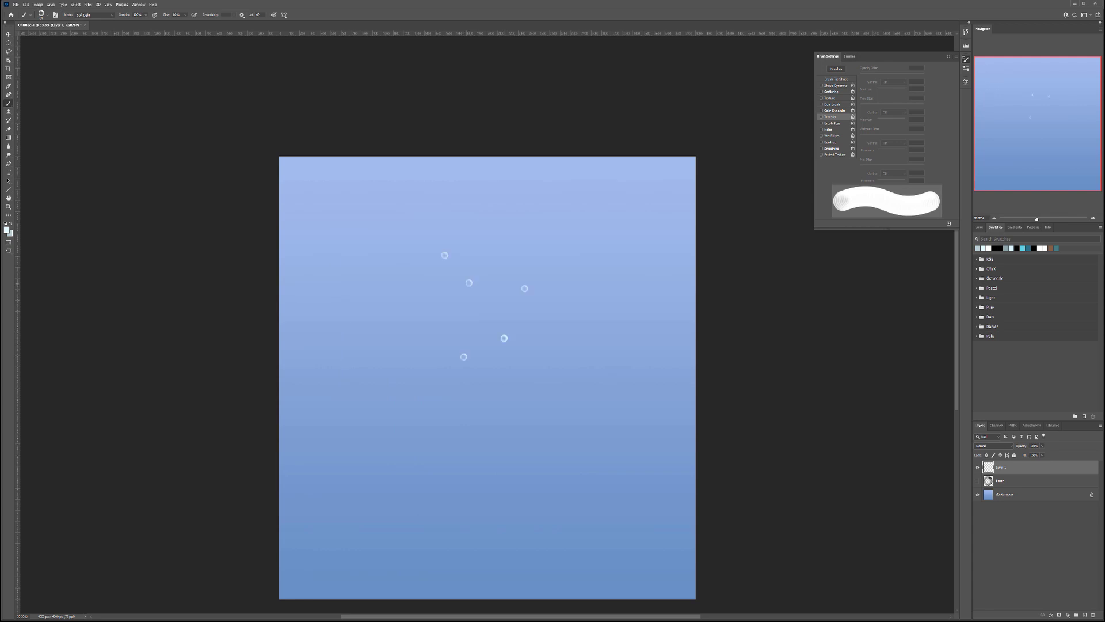
key("ctrl+z")
key("ctrl+z")
key("ctrl+z")
key("ctrl+z")
key("ctrl+z")
key("ctrl+z")
- Choose the Bubble Animated preset and test it with two bubble trails up the canvas, undoing both
right_click(430, 264)
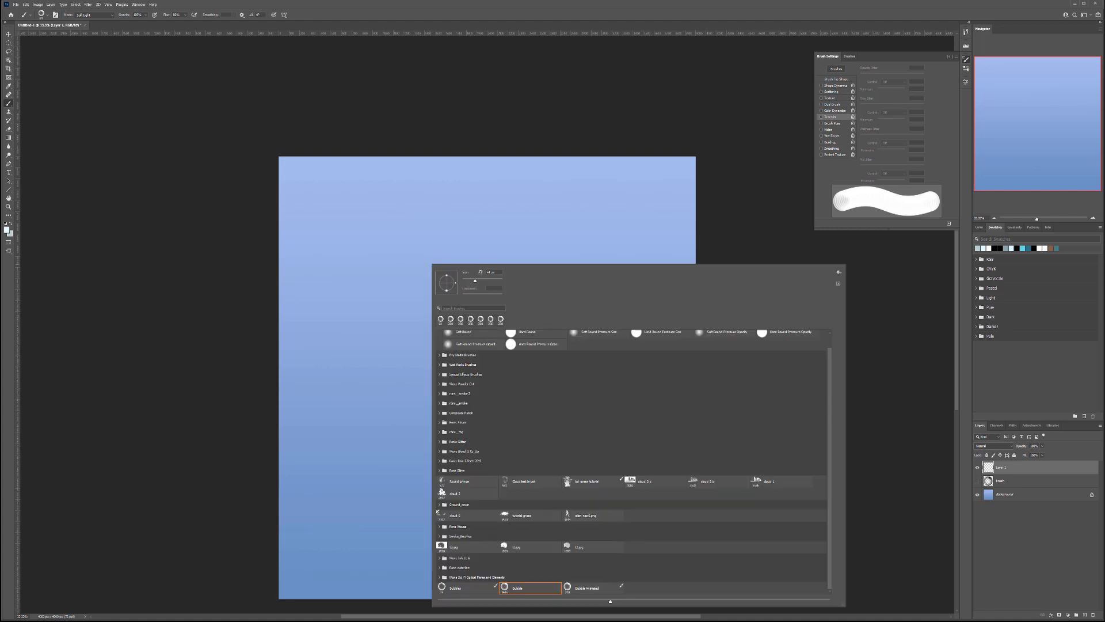
left_click(588, 587)
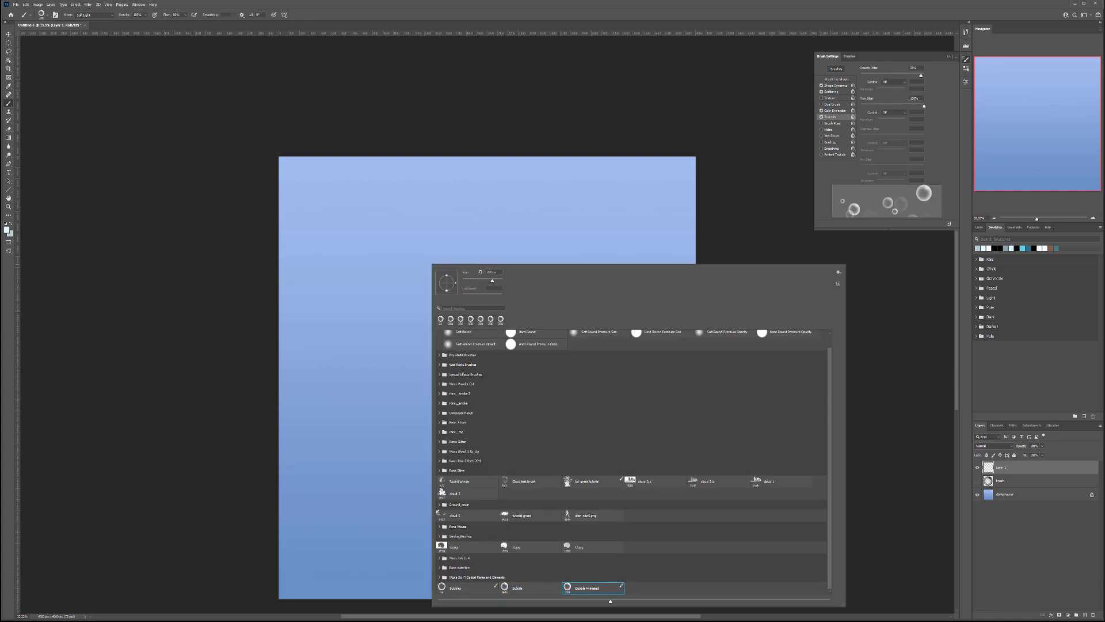
left_click_drag(403, 533, 397, 179)
key("ctrl+z")
mouse_move(455, 518)
left_mouse_down()
mouse_move(443, 288)
mouse_move(506, 190)
left_mouse_up()
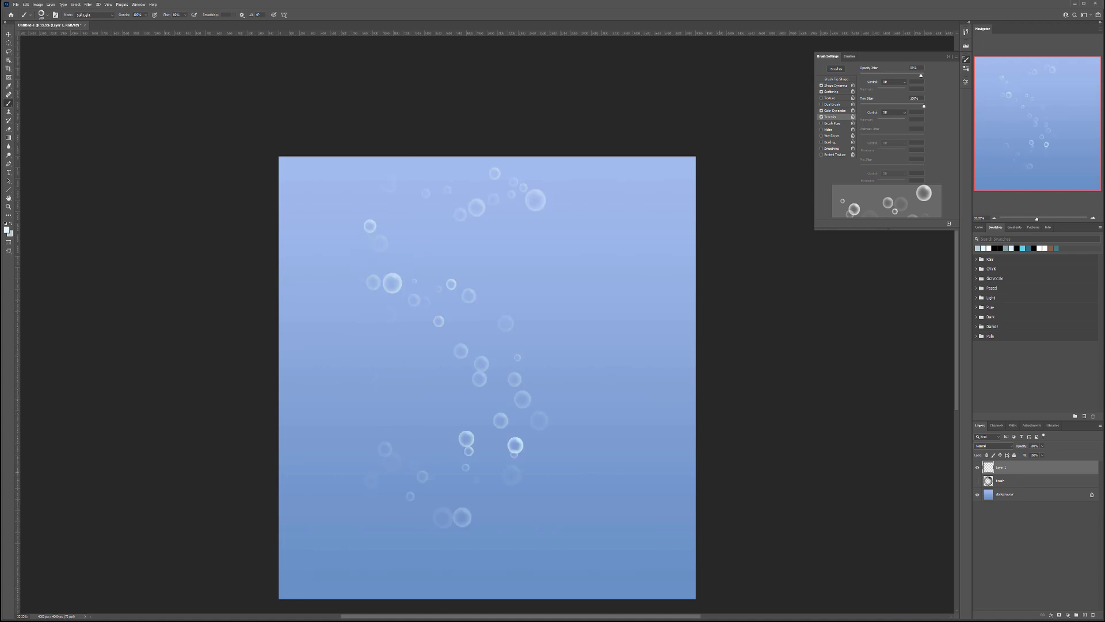
key("ctrl+z")
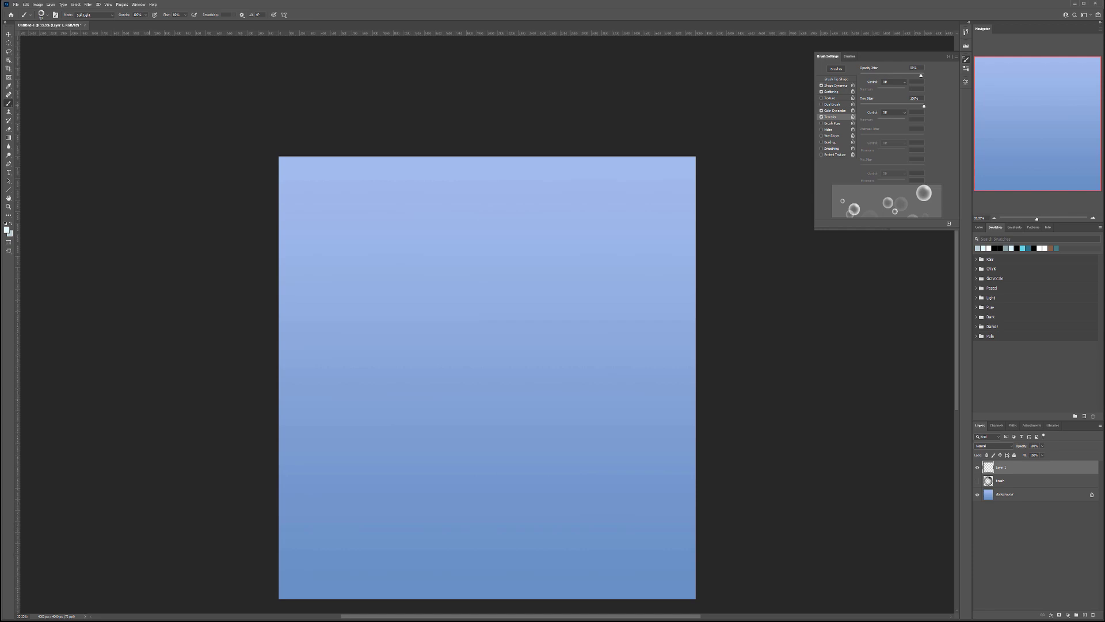
- Set the brush mode to Normal and paint four rising trails of small bubbles across the canvas on Layer 1
left_click(94, 15)
left_click(86, 22)
mouse_move(482, 589)
left_mouse_down()
mouse_move(475, 496)
mouse_move(441, 372)
mouse_move(438, 190)
left_mouse_up()
mouse_move(529, 550)
left_mouse_down()
mouse_move(531, 484)
mouse_move(490, 201)
left_mouse_up()
left_click_drag(419, 416, 372, 193)
left_click_drag(594, 346, 569, 190)
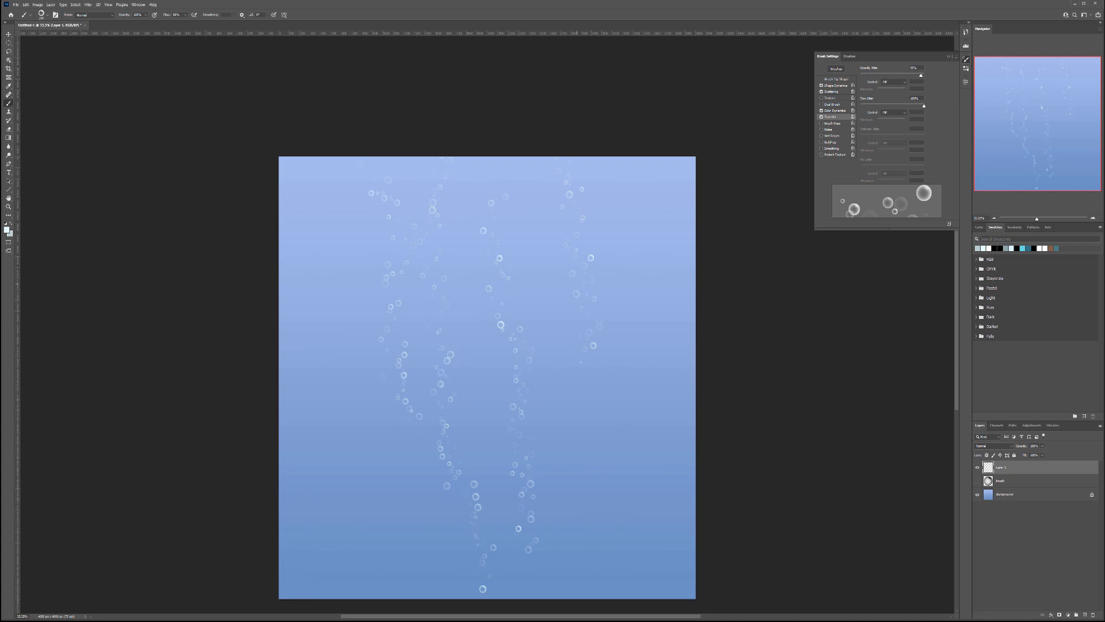
- Paint a trail of larger bubbles up the canvas's right half, a short one at its upper left, and small bubbles near its left edge
left_click_drag(612, 486, 556, 204)
left_click_drag(443, 283, 424, 232)
left_click(321, 374)
- Set Layer 1's blend mode to Soft Light and switch to the Move tool
left_click(993, 445)
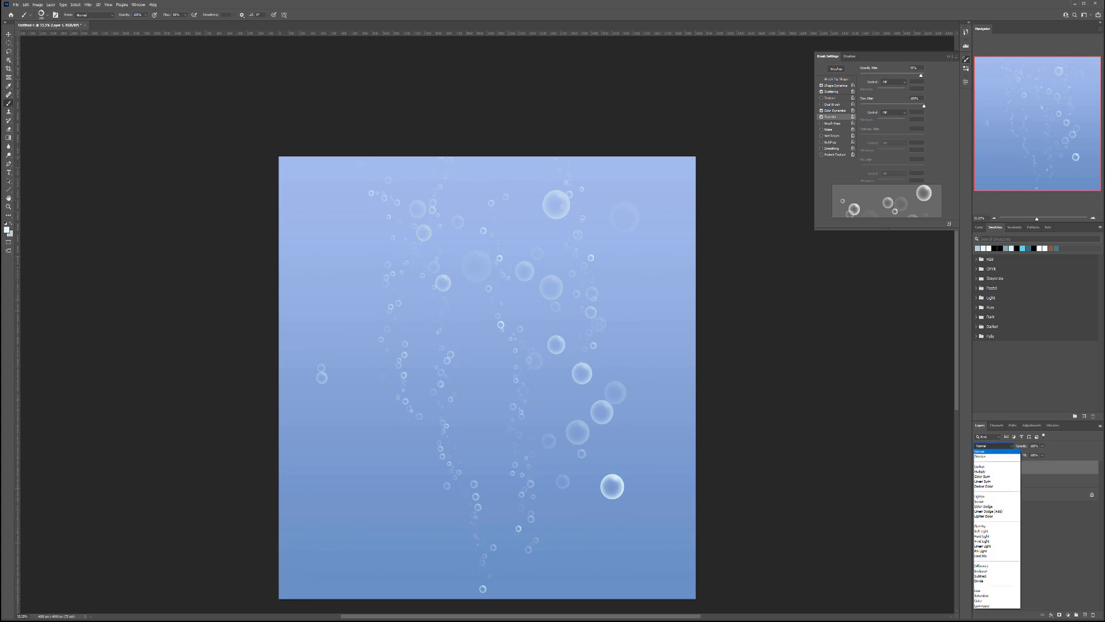
left_click(997, 530)
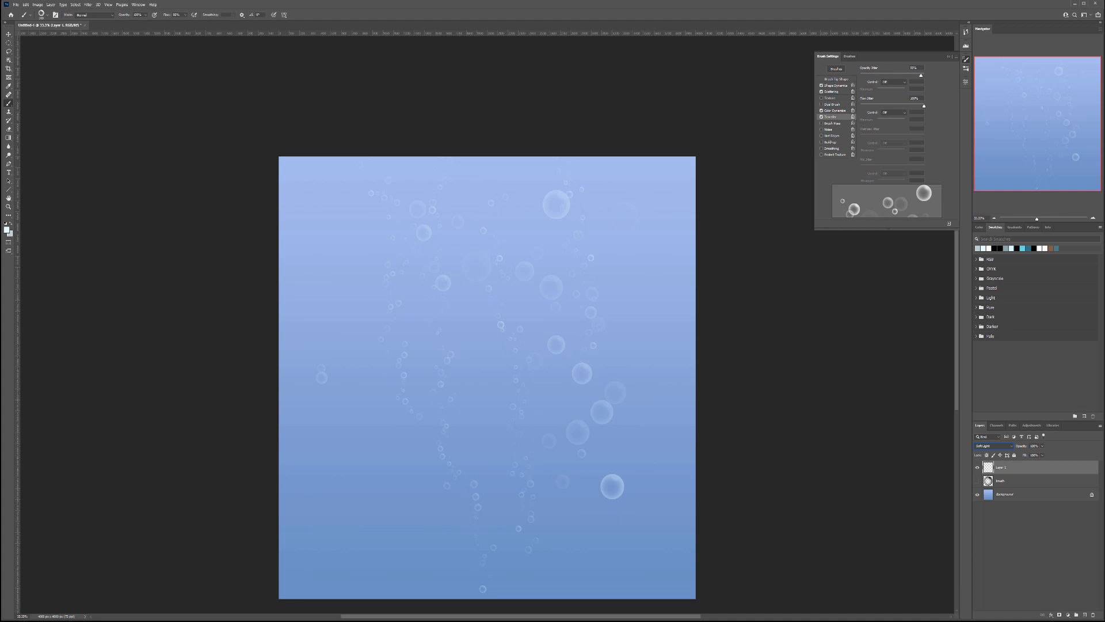
left_click(8, 34)
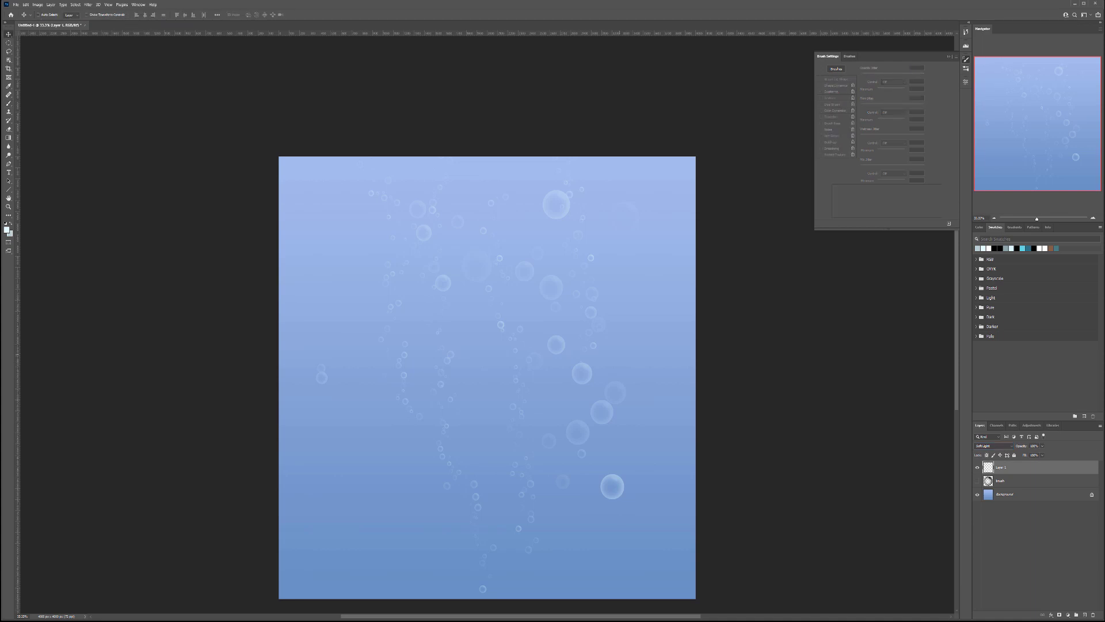